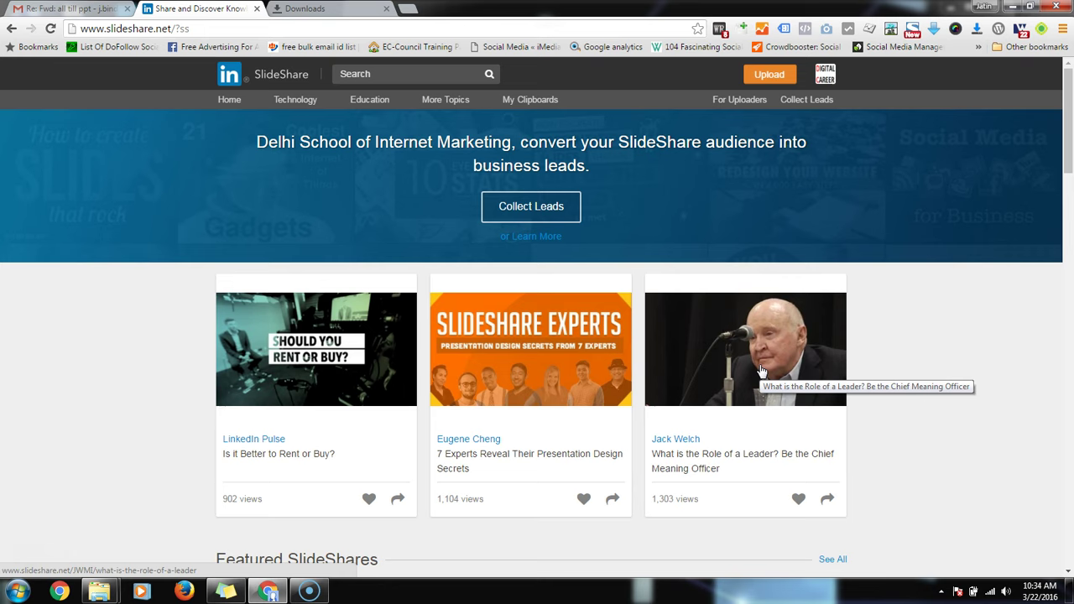
# - Open SlideShare's upload page using the orange Upload button in the header
pyautogui.click(778, 76)
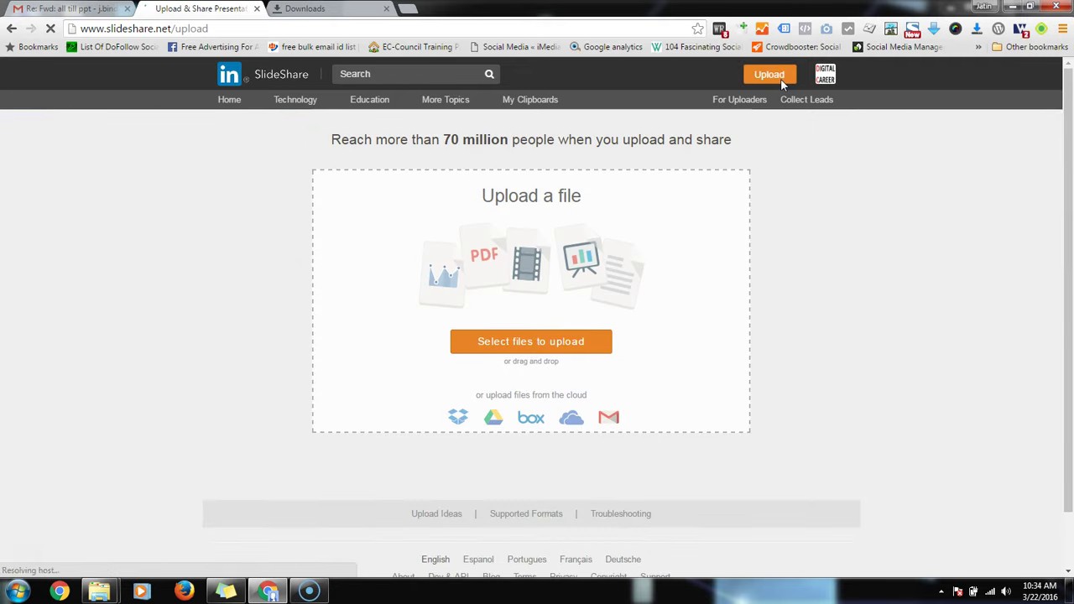
# - Upload the 'Instagram for webinar' file from the desktop instagram folder
pyautogui.click(560, 341)
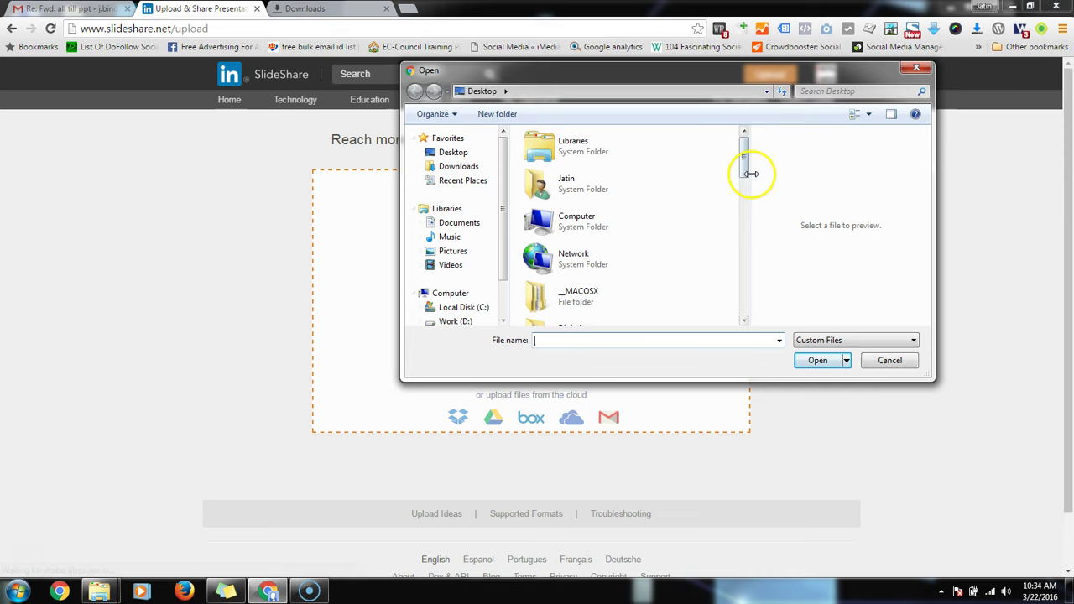
pyautogui.click(621, 297)
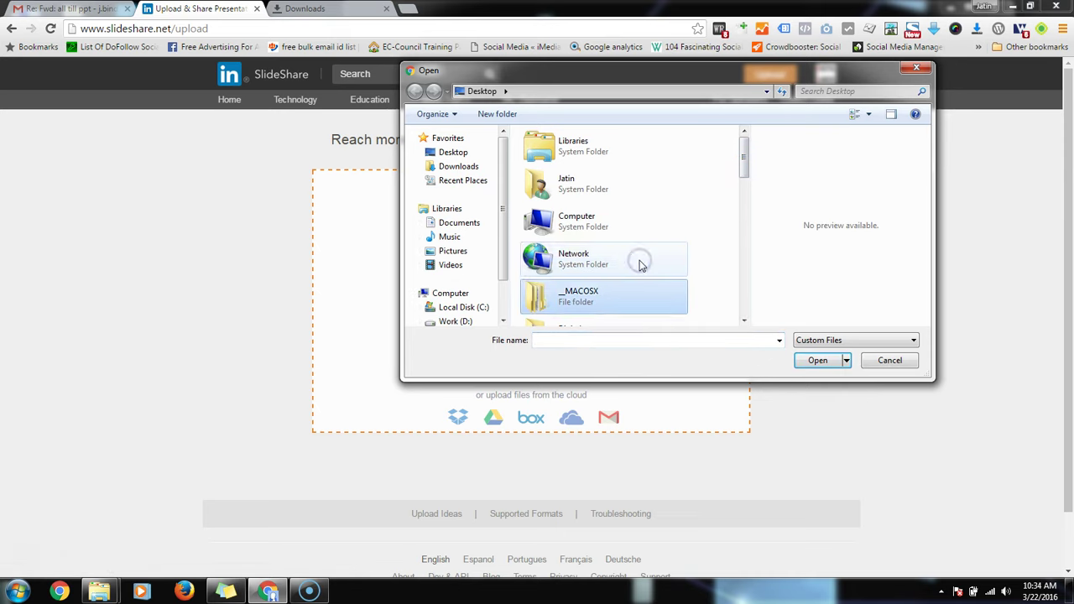
pyautogui.press('Down')
pyautogui.press('Down')
pyautogui.press('Return')
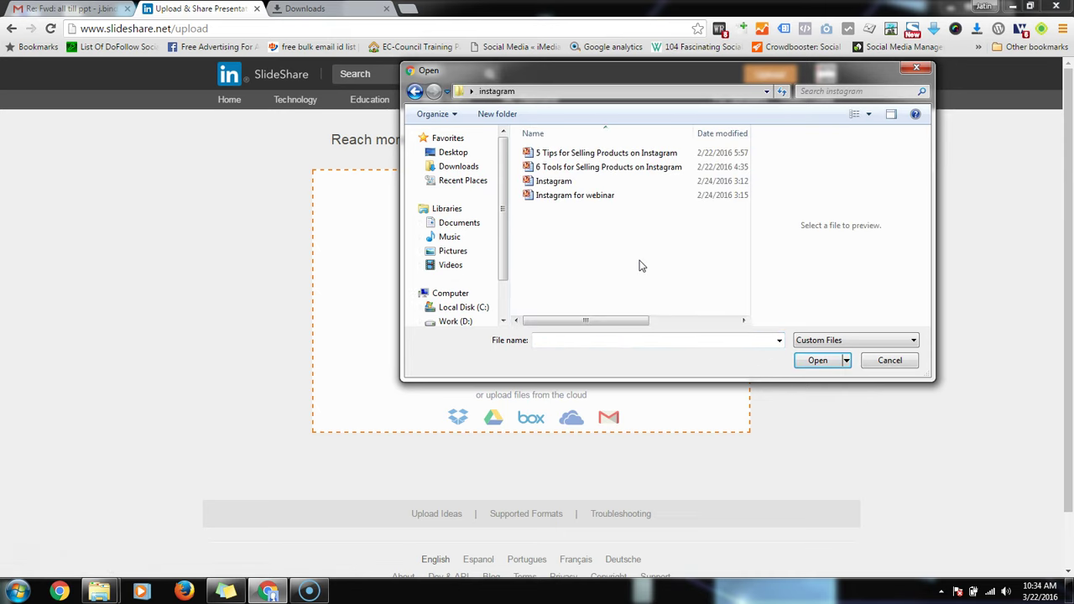
pyautogui.doubleClick(580, 197)
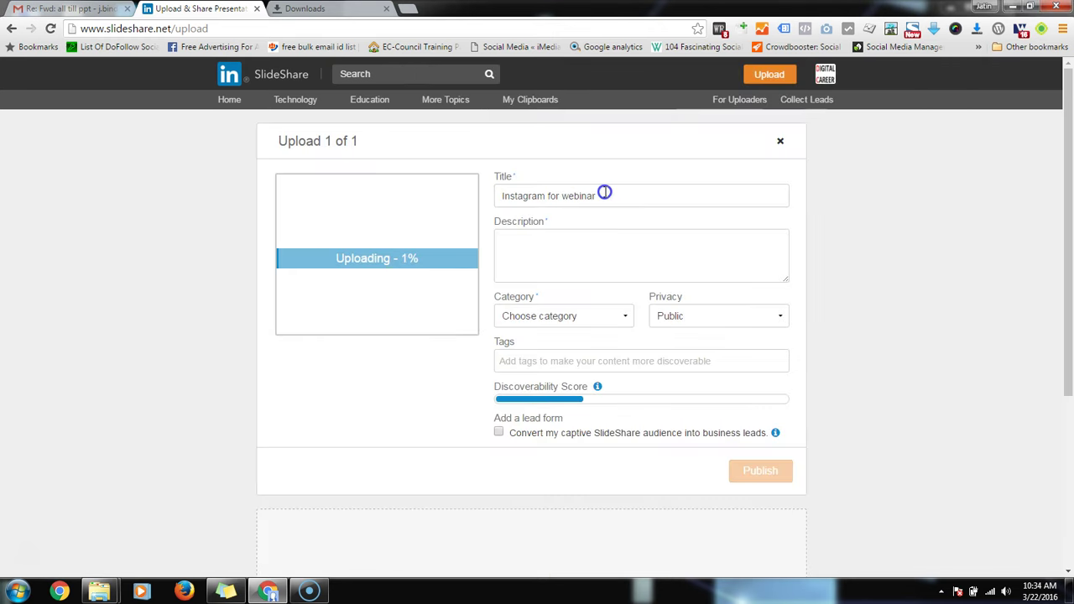
# - Replace the title with 'Instagram Tutuorials', fixing the 'Instragram' typo
pyautogui.tripleClick(604, 192)
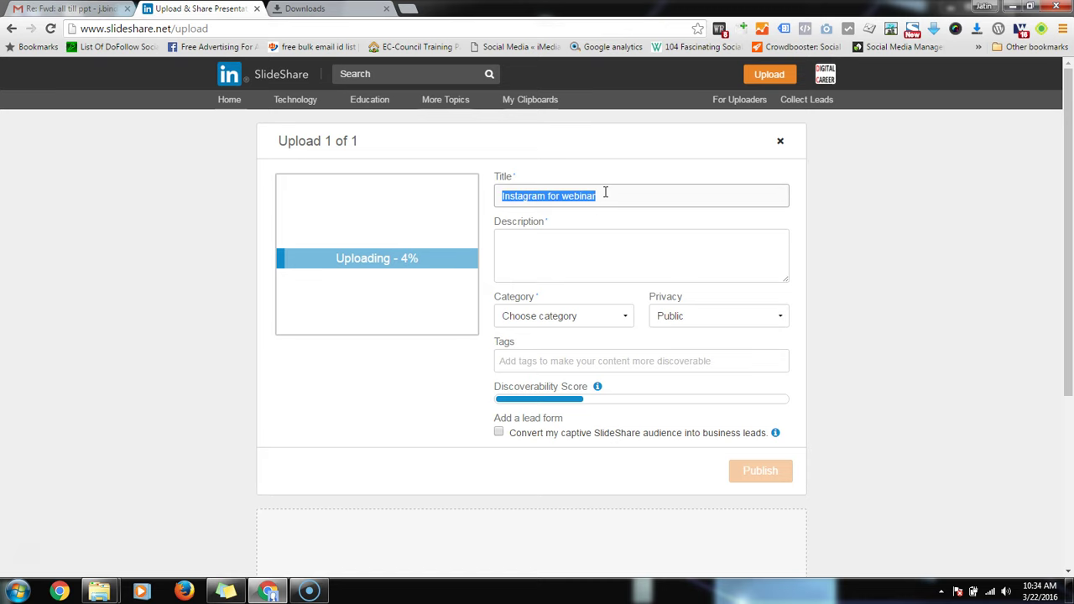
pyautogui.write('Instrag')
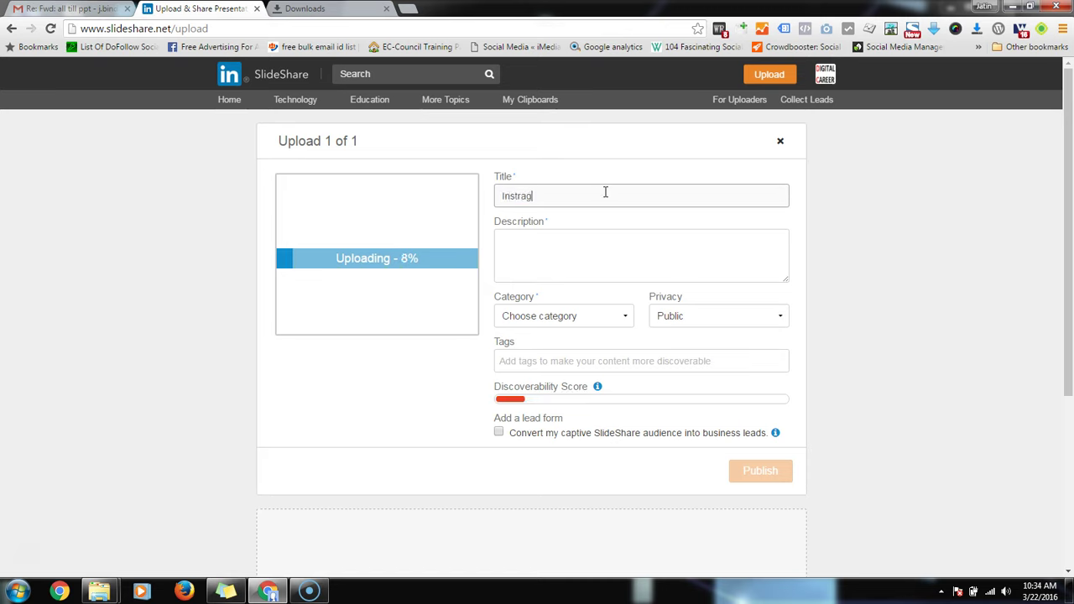
pyautogui.write('ram ')
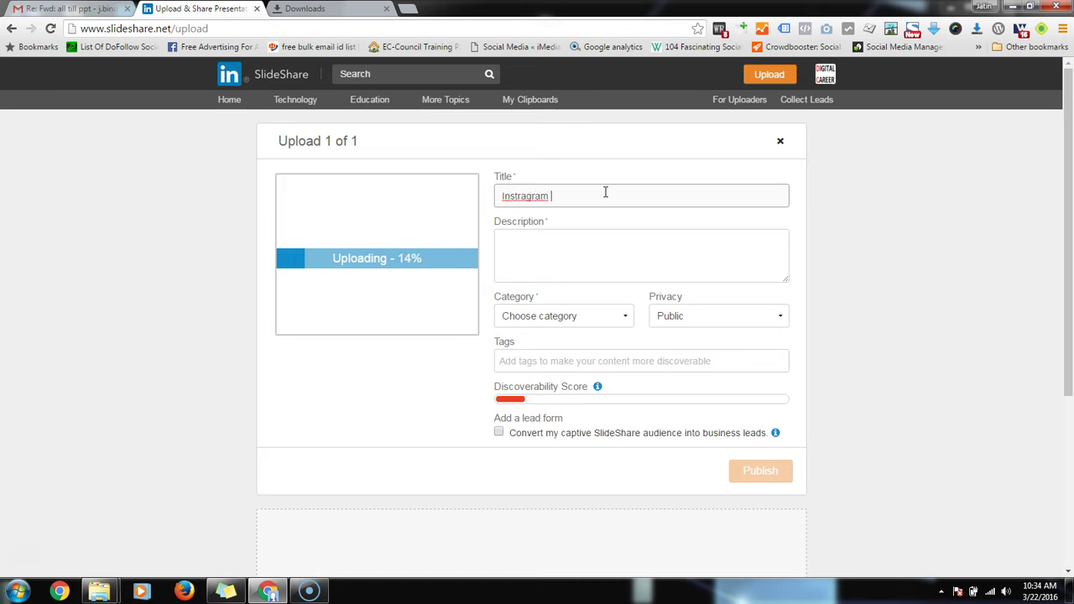
pyautogui.write('Tutu')
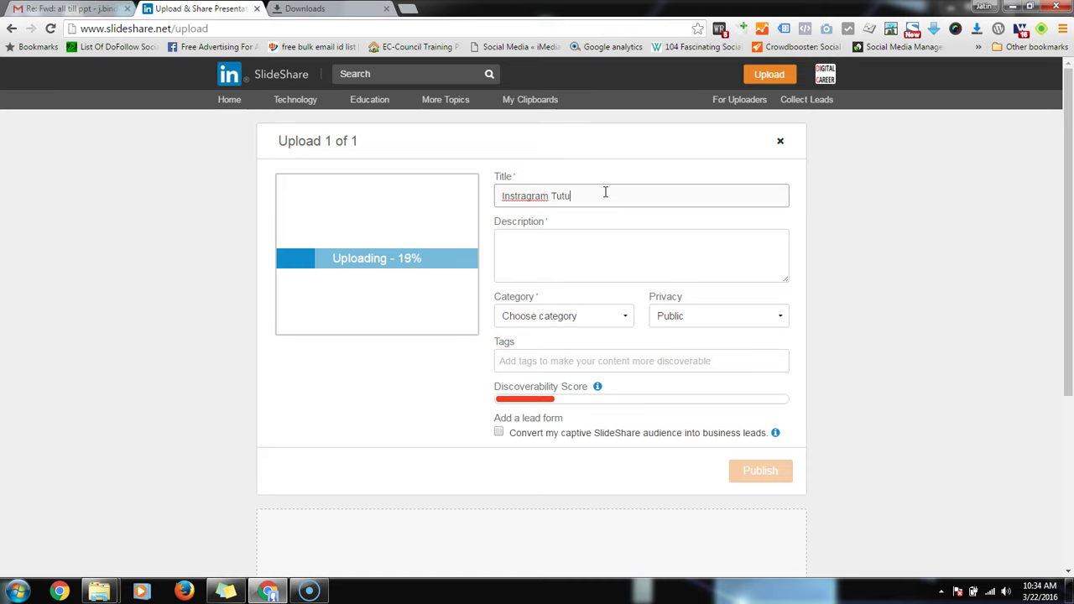
pyautogui.write('orials')
pyautogui.doubleClick(532, 196)
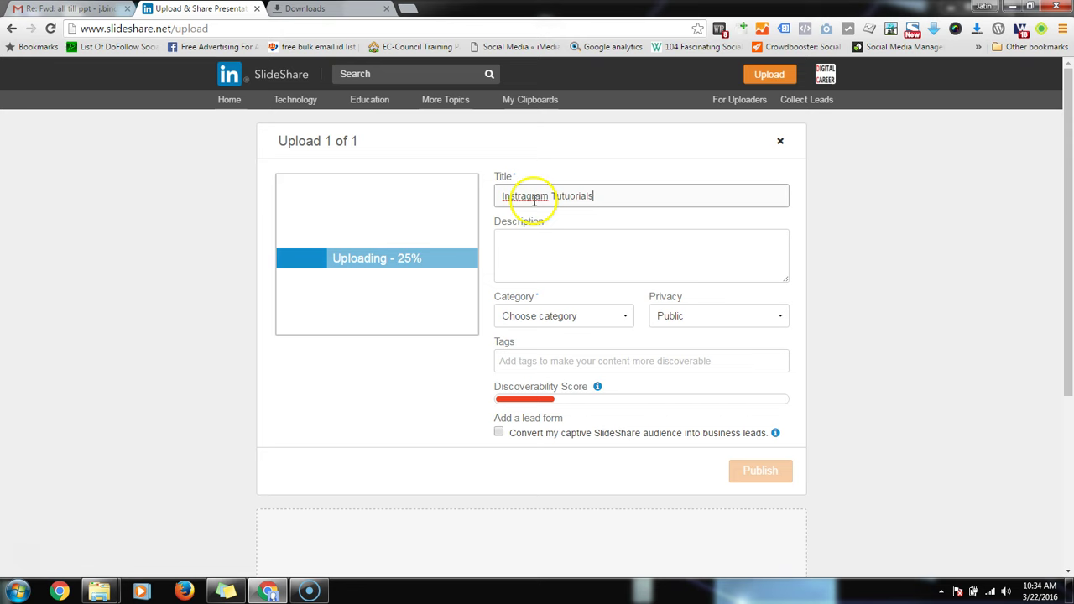
pyautogui.click(527, 197)
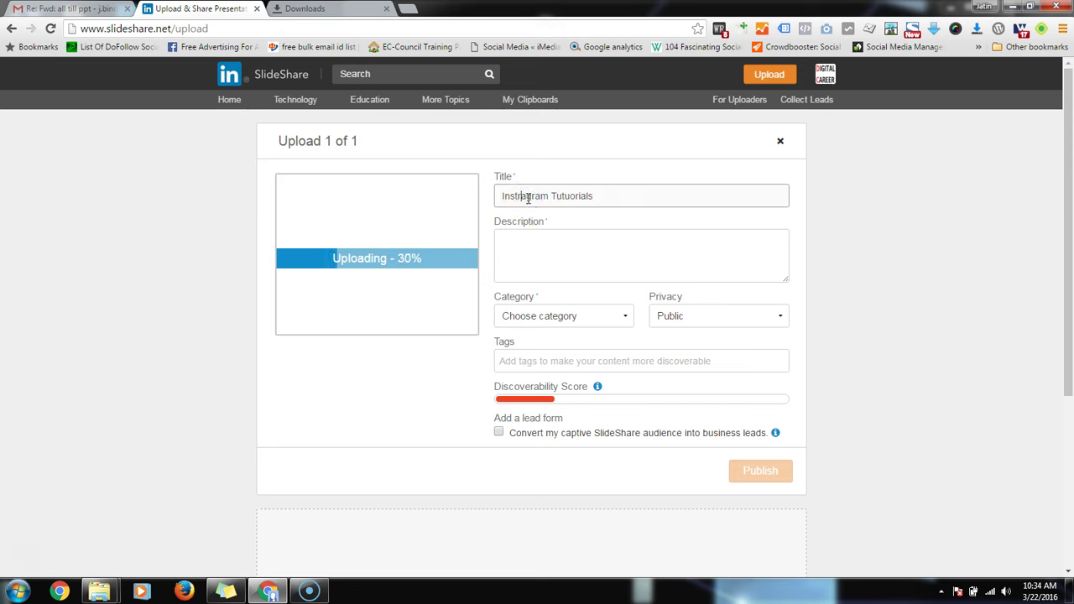
pyautogui.press('BackSpace')
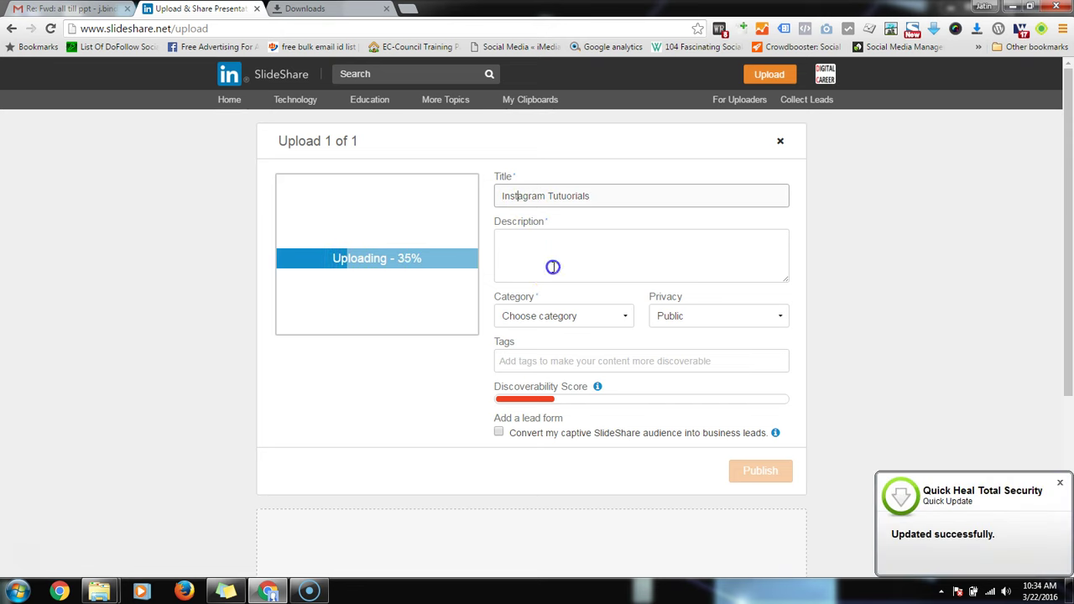
pyautogui.click(554, 268)
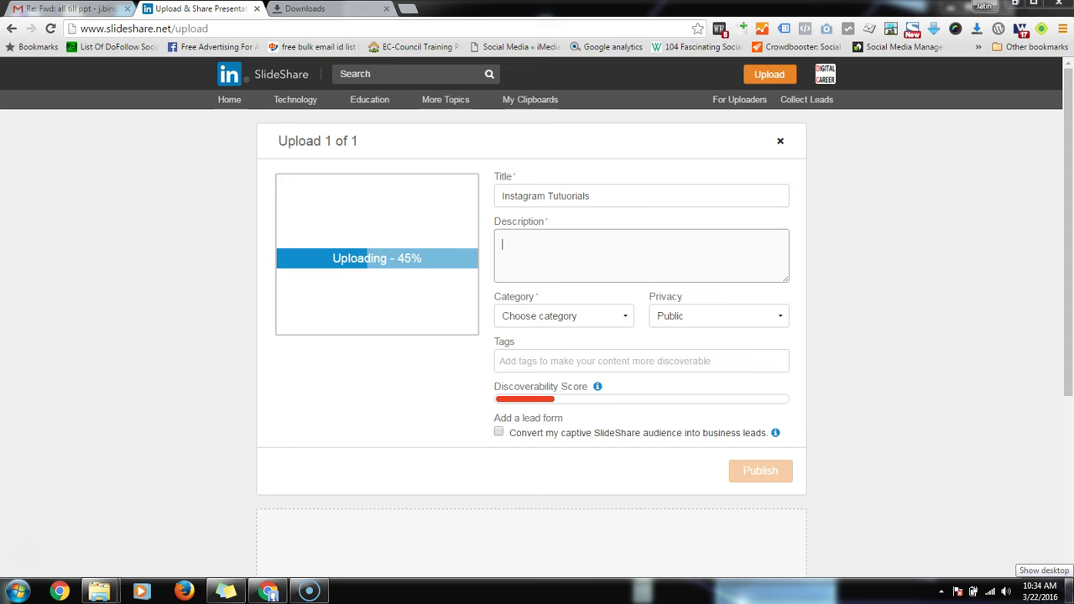
# - Open 'Instagram for webinar' in PowerPoint from the desktop instagram folder
pyautogui.click(1062, 587)
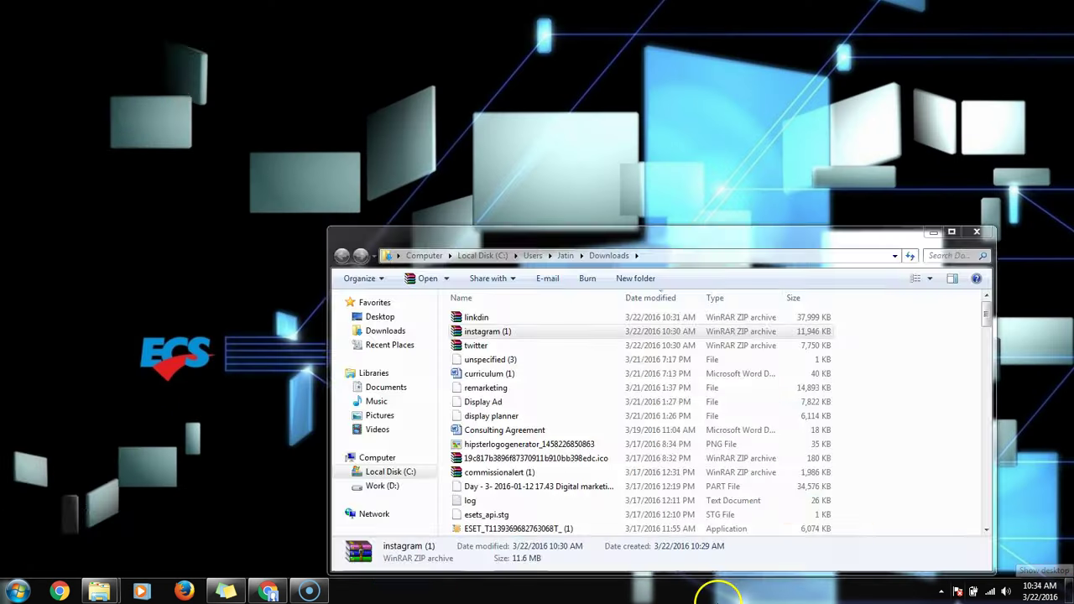
pyautogui.doubleClick(38, 199)
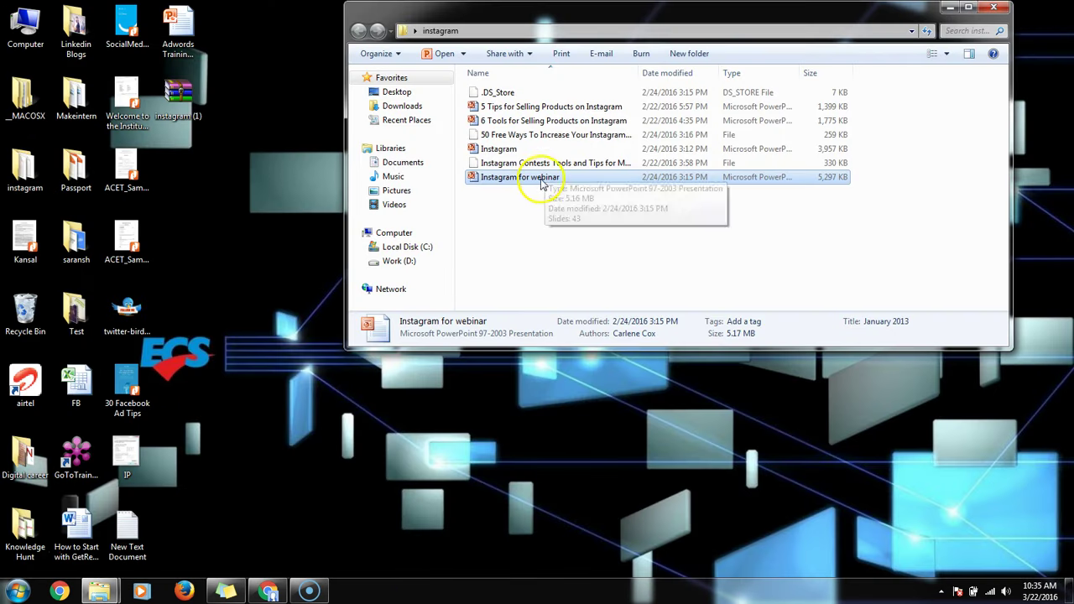
pyautogui.doubleClick(541, 183)
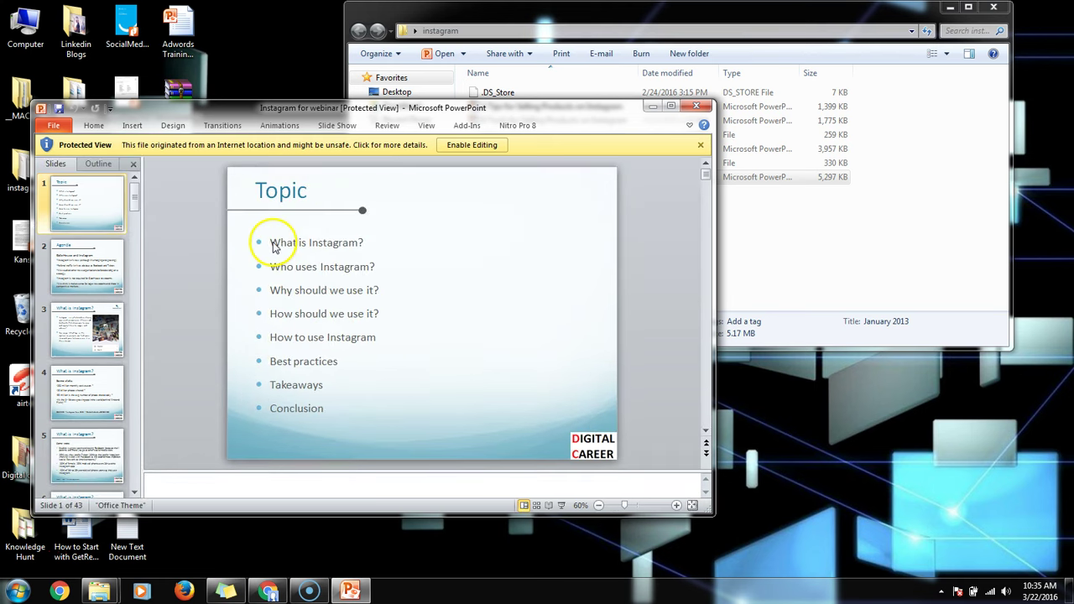
# - Select the Topic slide's bullets from 'What is Instagram?' to 'Conclusion'
pyautogui.click(270, 243)
pyautogui.moveTo(270, 242)
pyautogui.mouseDown()
pyautogui.moveTo(359, 376)
pyautogui.moveTo(363, 407)
pyautogui.mouseUp()
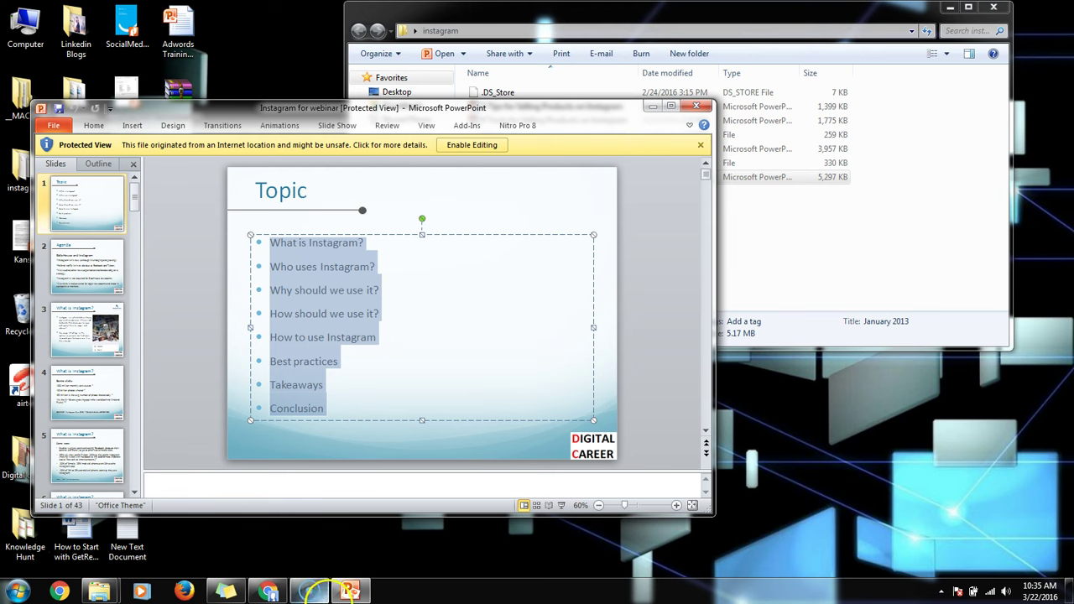
# - Paste the topic list into the description and remove its trailing blank line
pyautogui.click(267, 593)
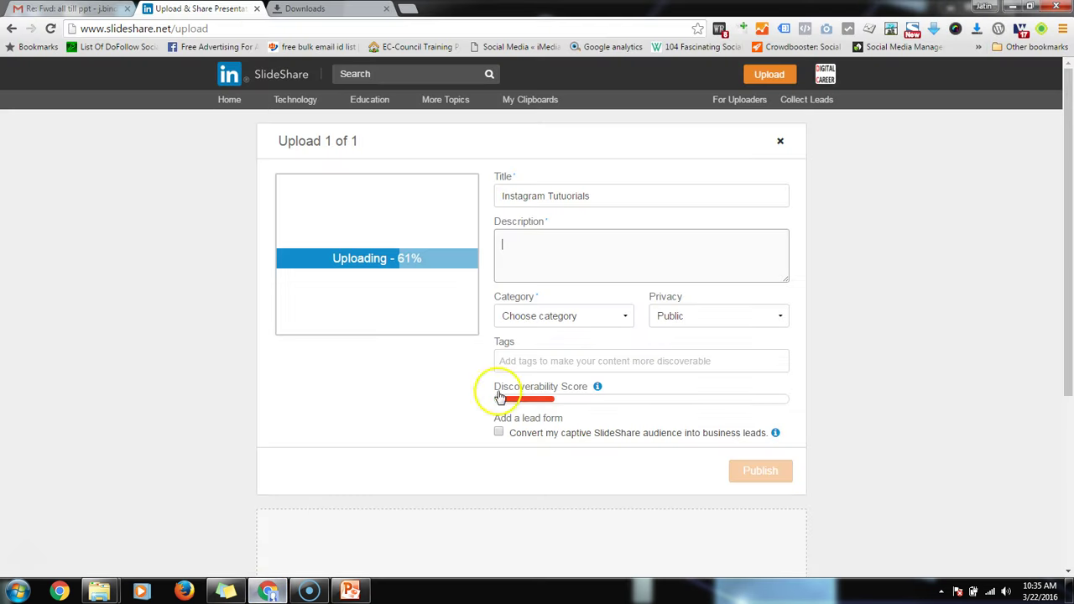
pyautogui.hotkey('ctrl', 'v')
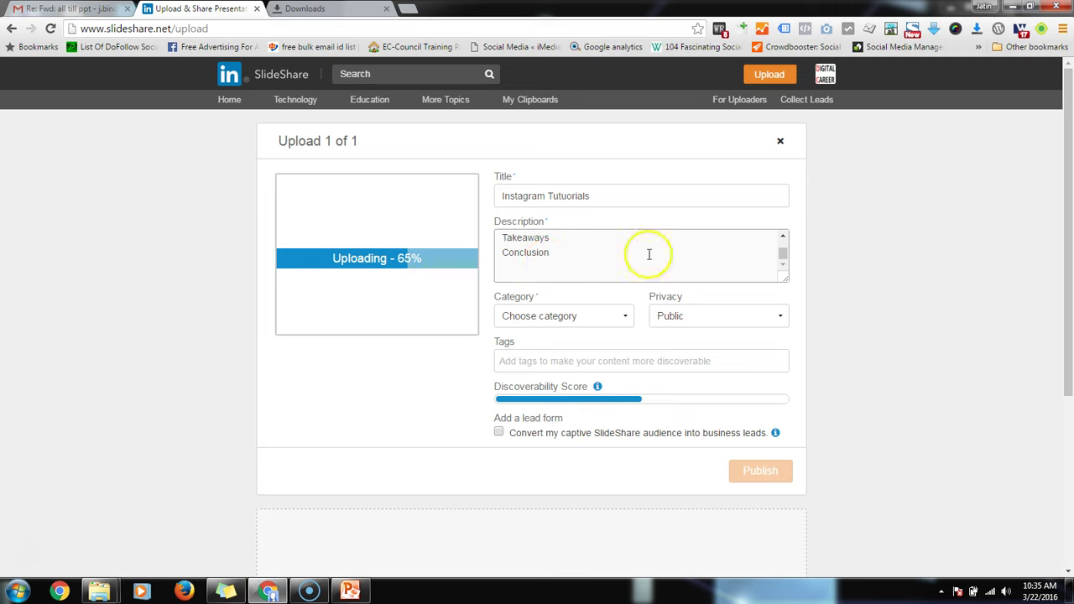
pyautogui.moveTo(785, 256); pyautogui.dragTo(784, 219)
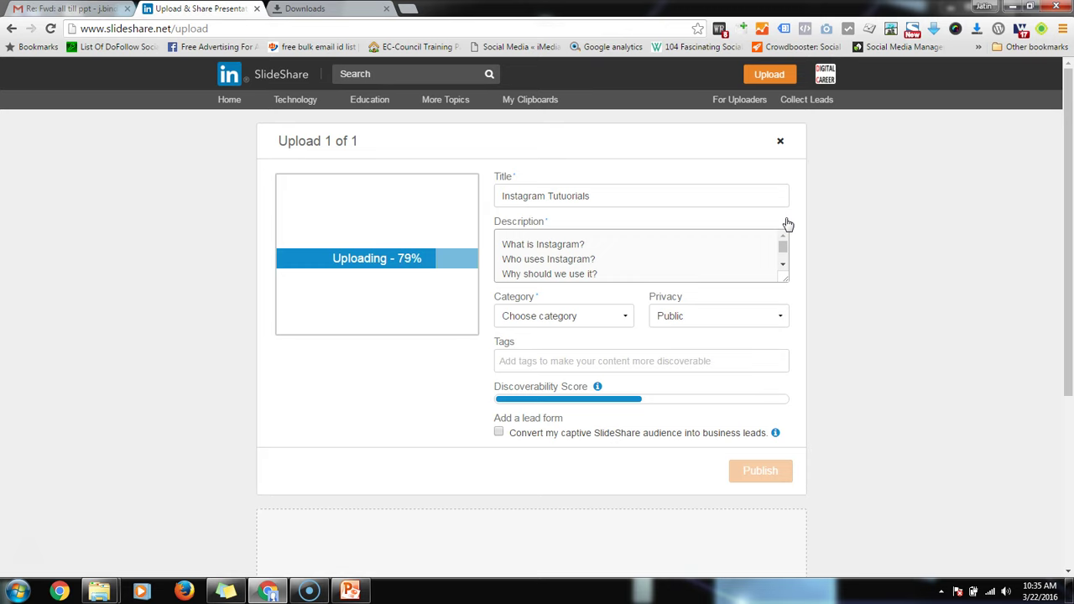
pyautogui.click(784, 243)
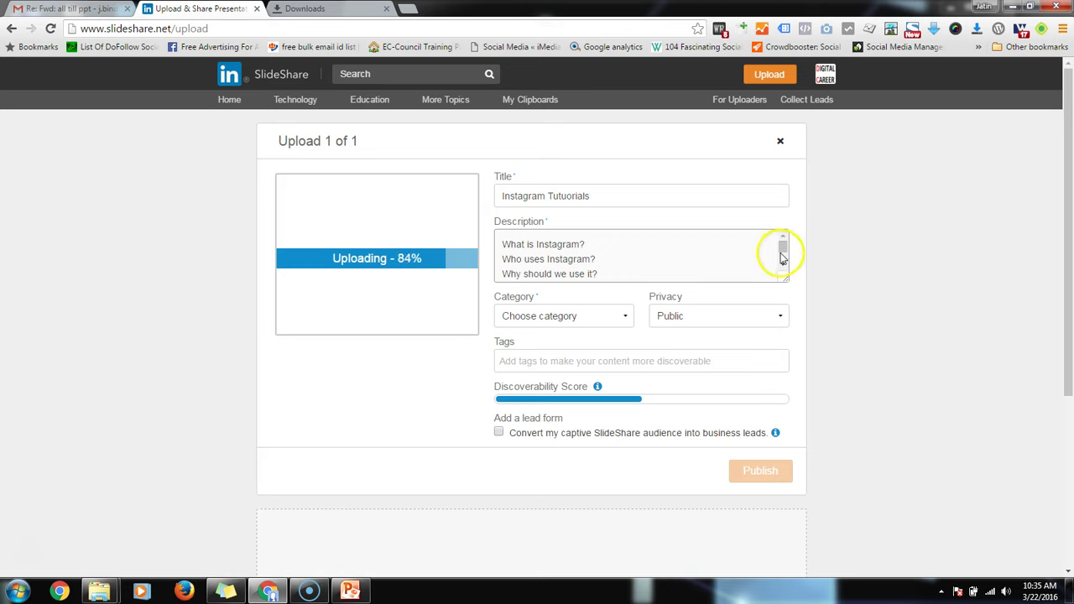
pyautogui.moveTo(780, 256); pyautogui.dragTo(782, 268)
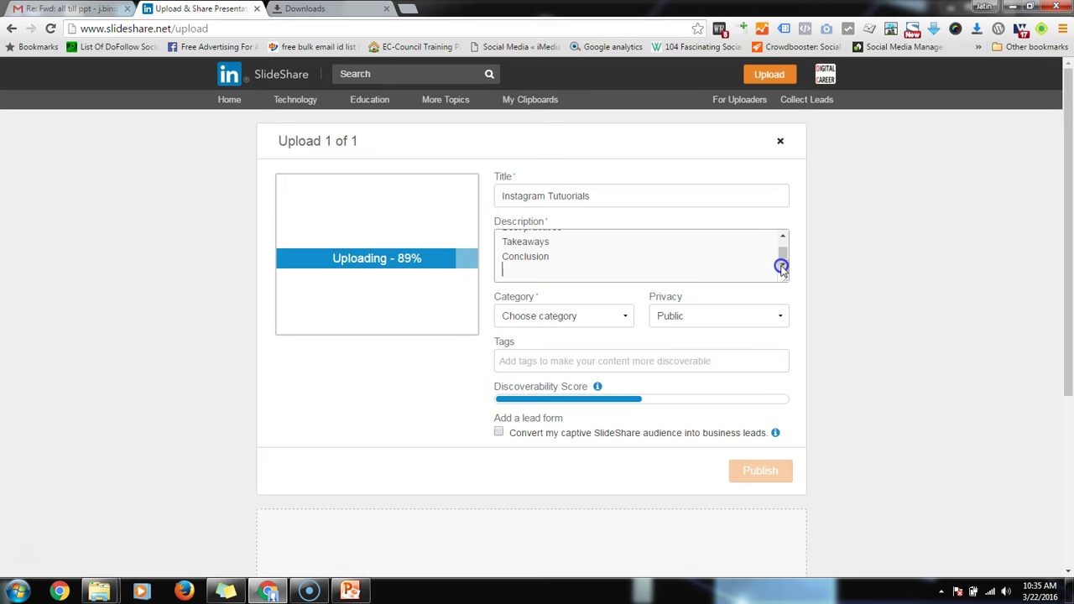
pyautogui.press('BackSpace')
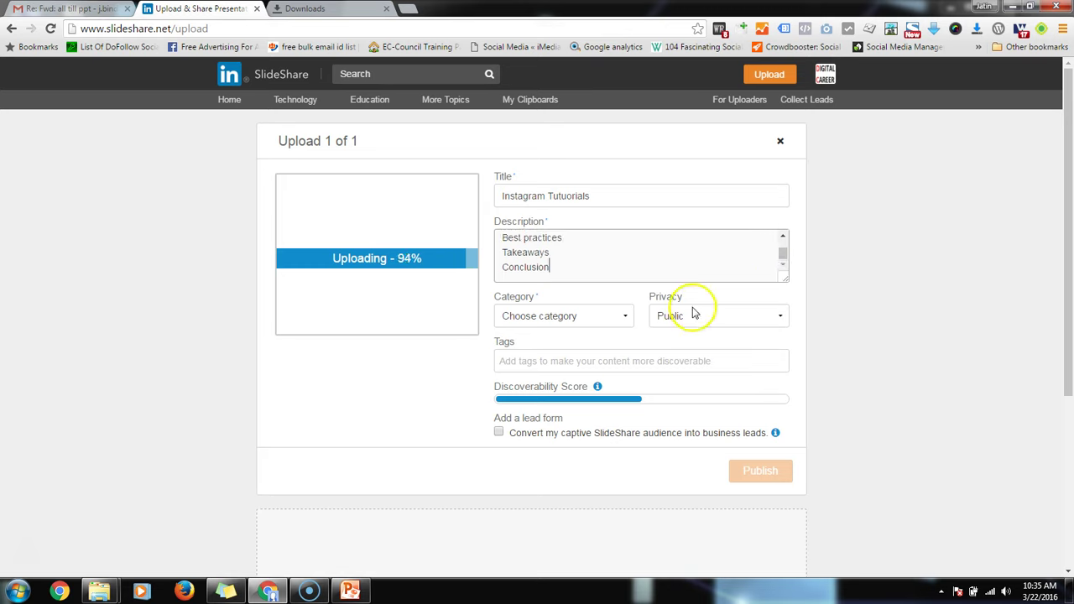
# - Set the category to Career, leaving privacy as Public
pyautogui.click(613, 316)
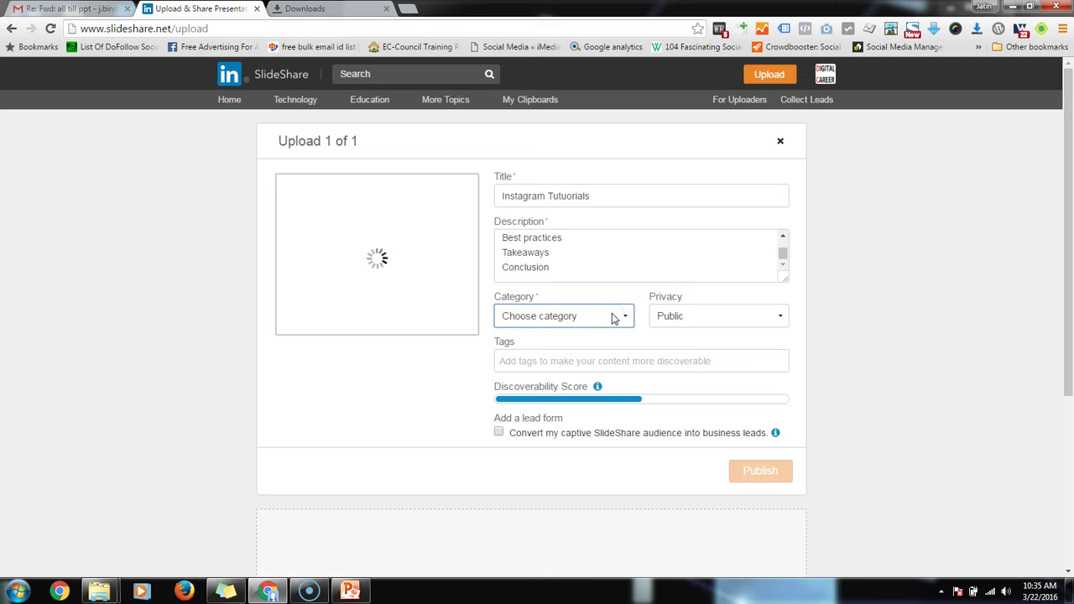
pyautogui.click(613, 315)
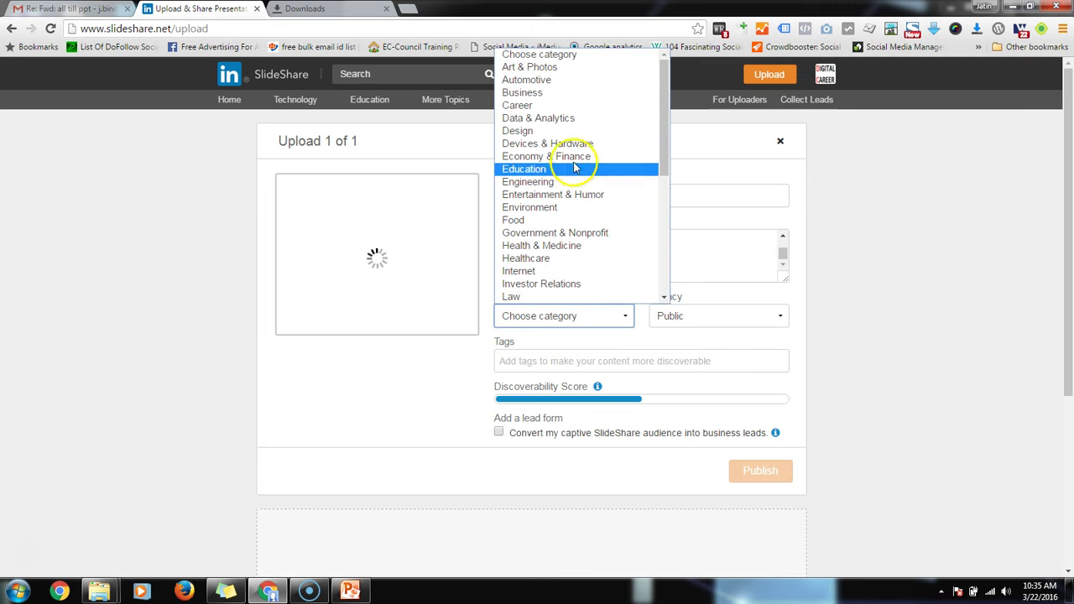
pyautogui.click(537, 107)
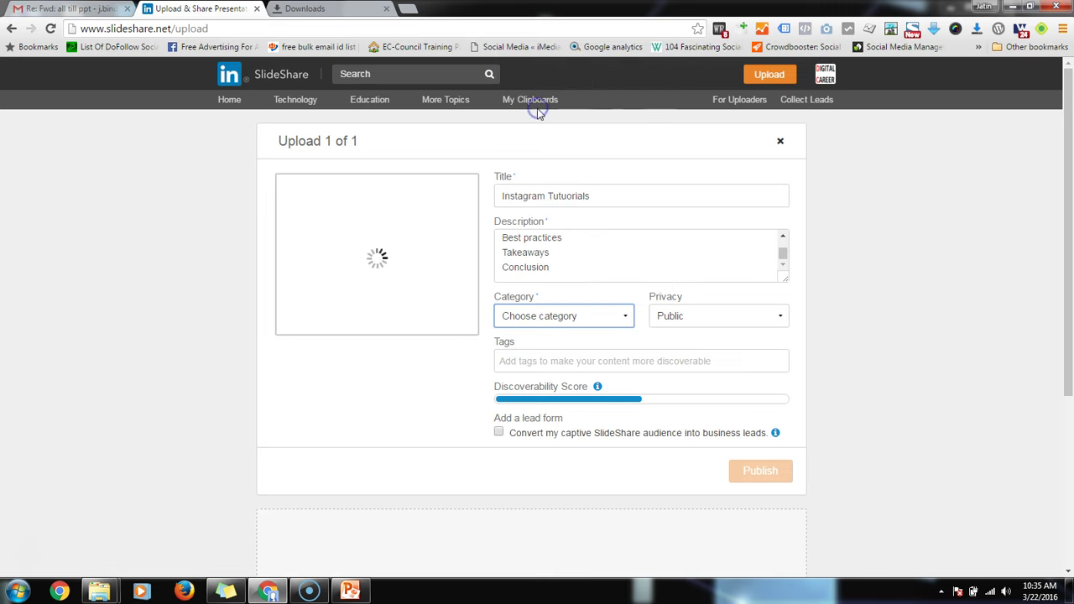
pyautogui.click(721, 317)
pyautogui.click(721, 317)
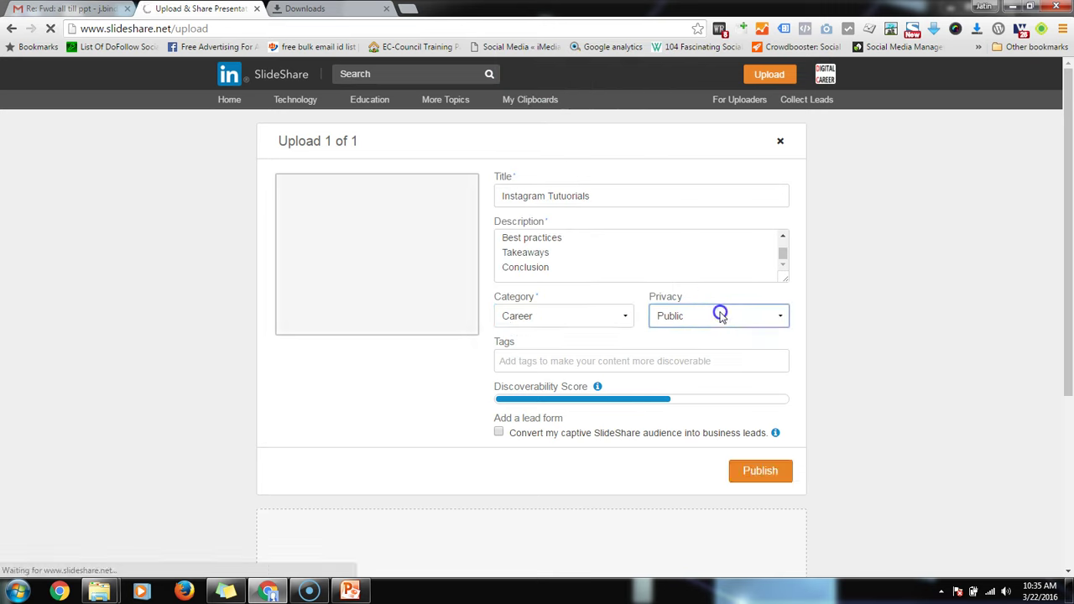
# - Add tags social media marketing, getting started with instagram, instagram and digital marketing
pyautogui.click(557, 362)
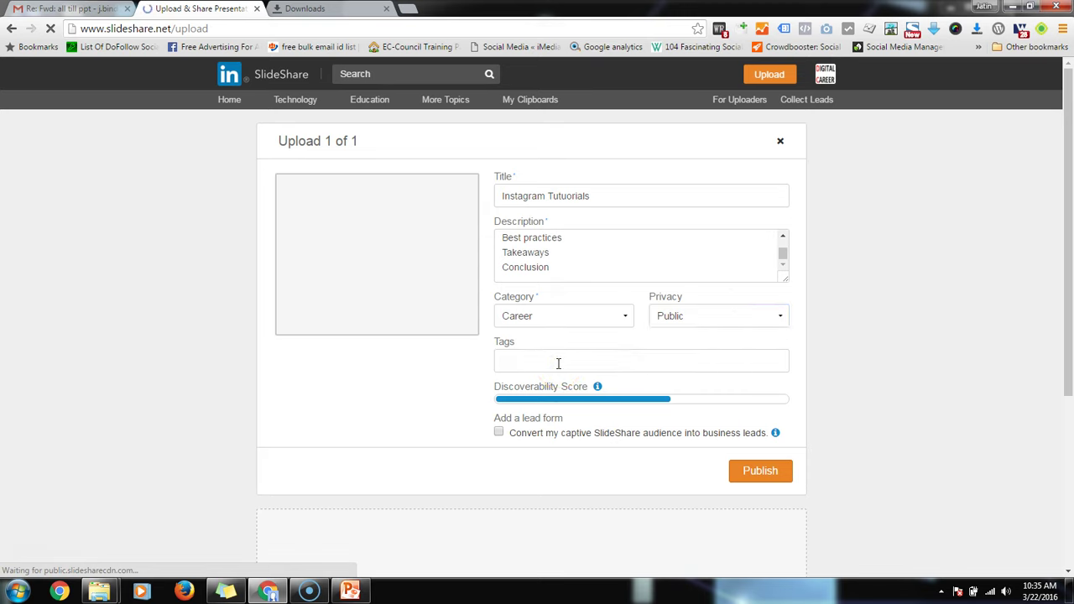
pyautogui.write('Social')
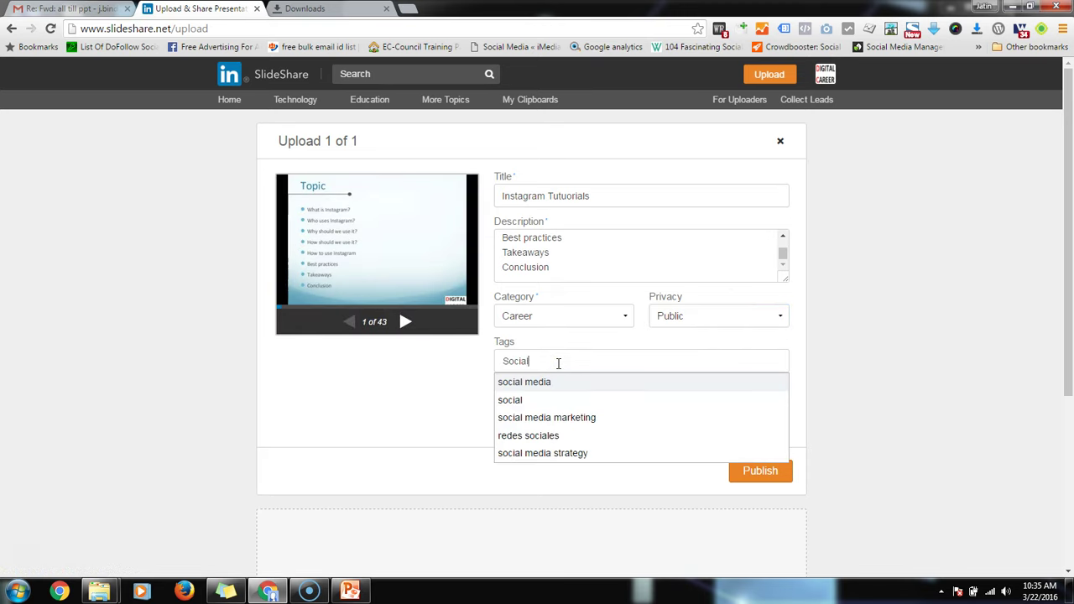
pyautogui.click(549, 417)
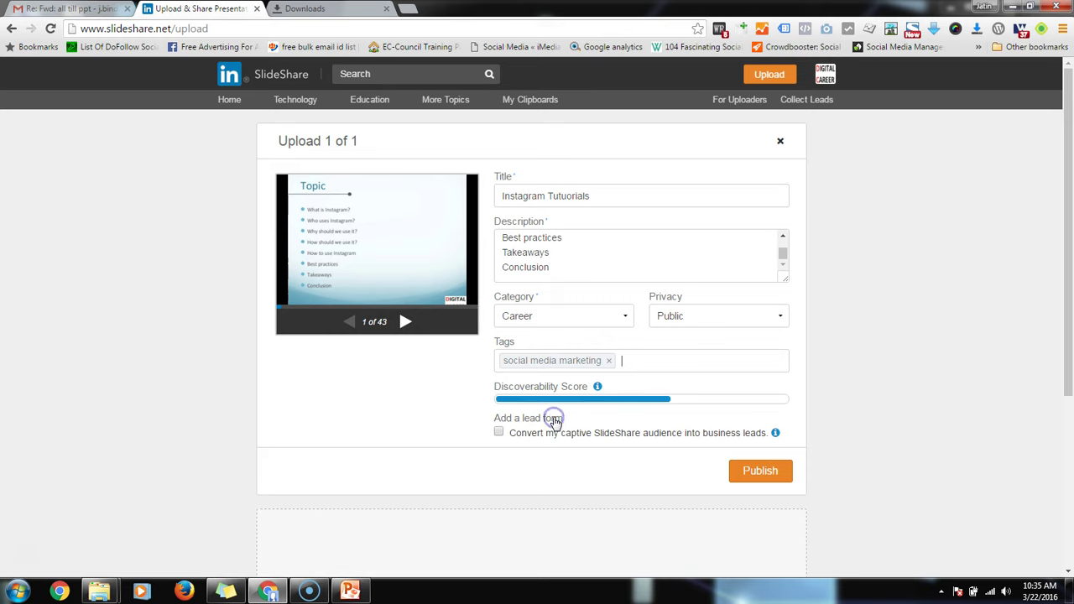
pyautogui.write('insta')
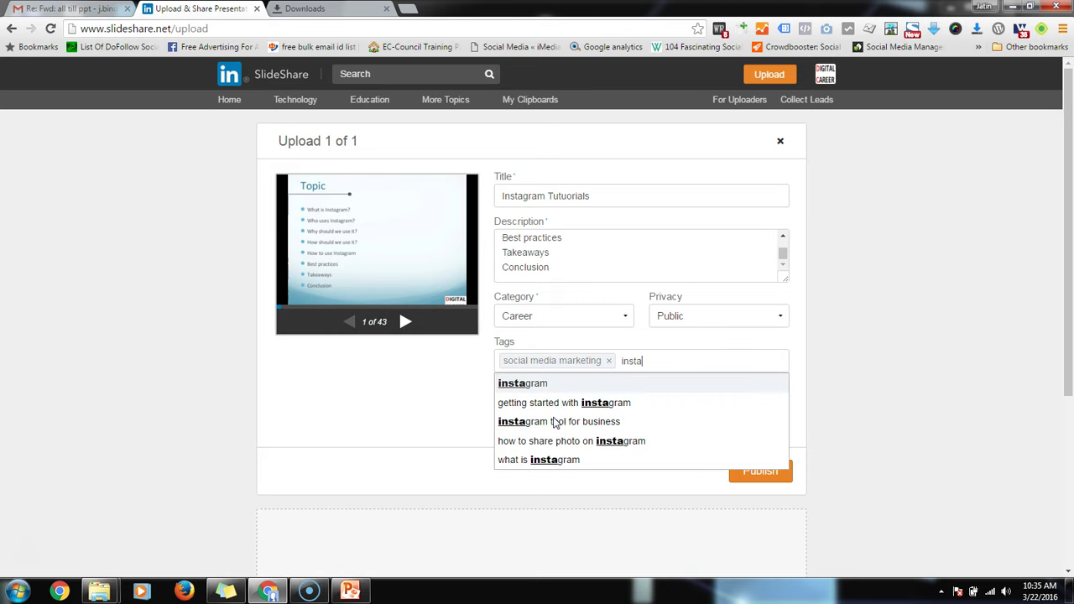
pyautogui.click(561, 409)
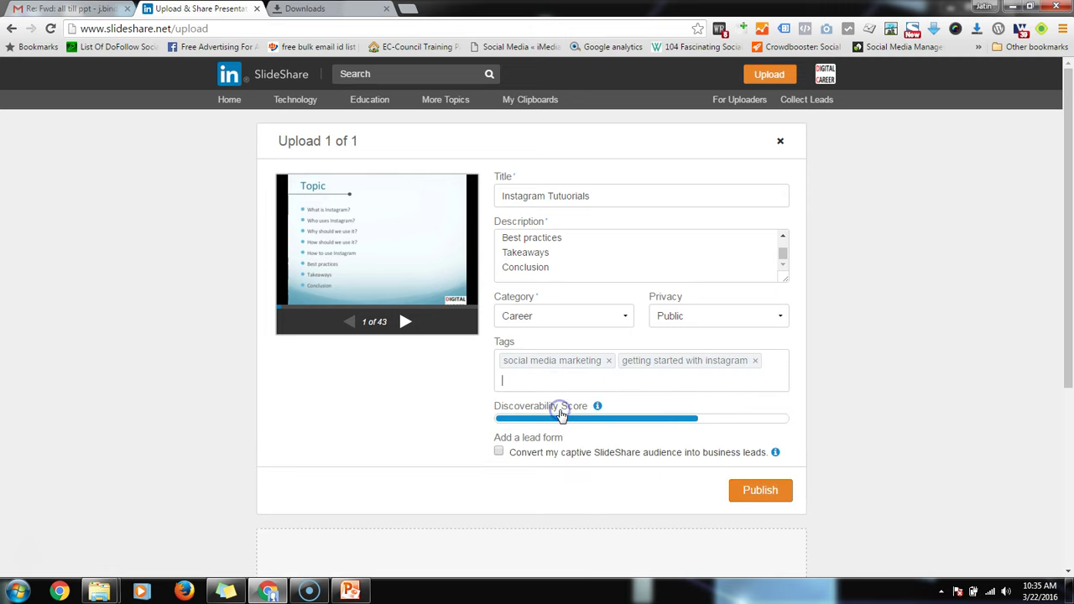
pyautogui.write('inst')
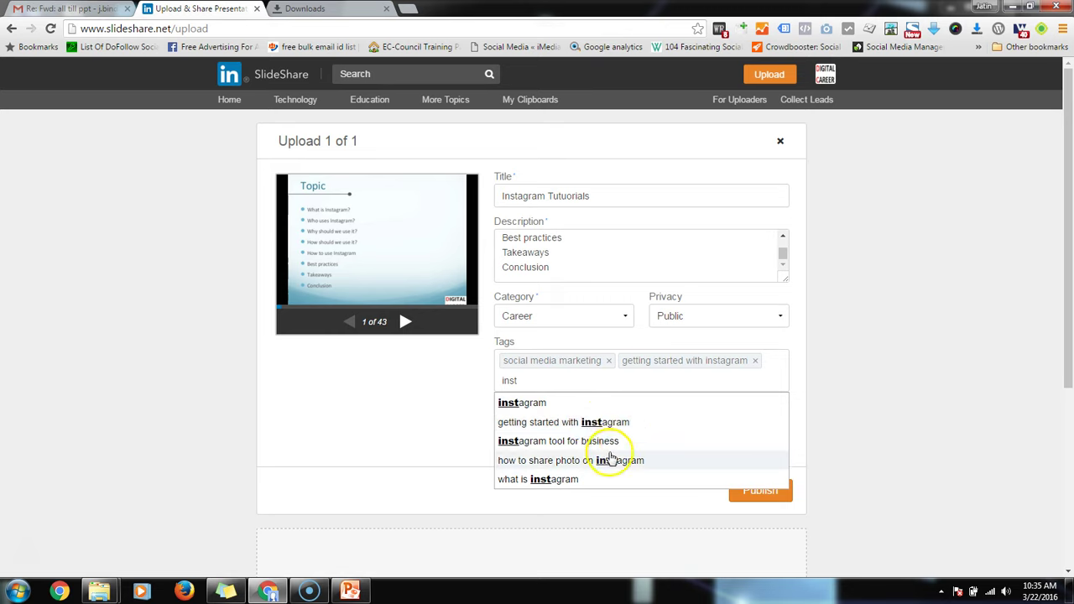
pyautogui.write('ag')
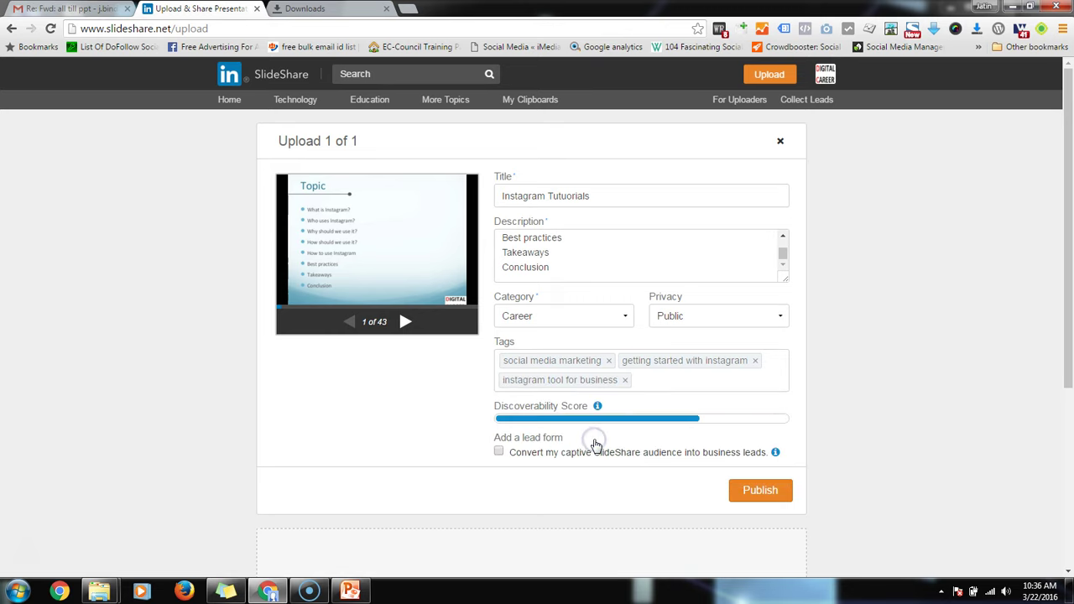
pyautogui.write('in')
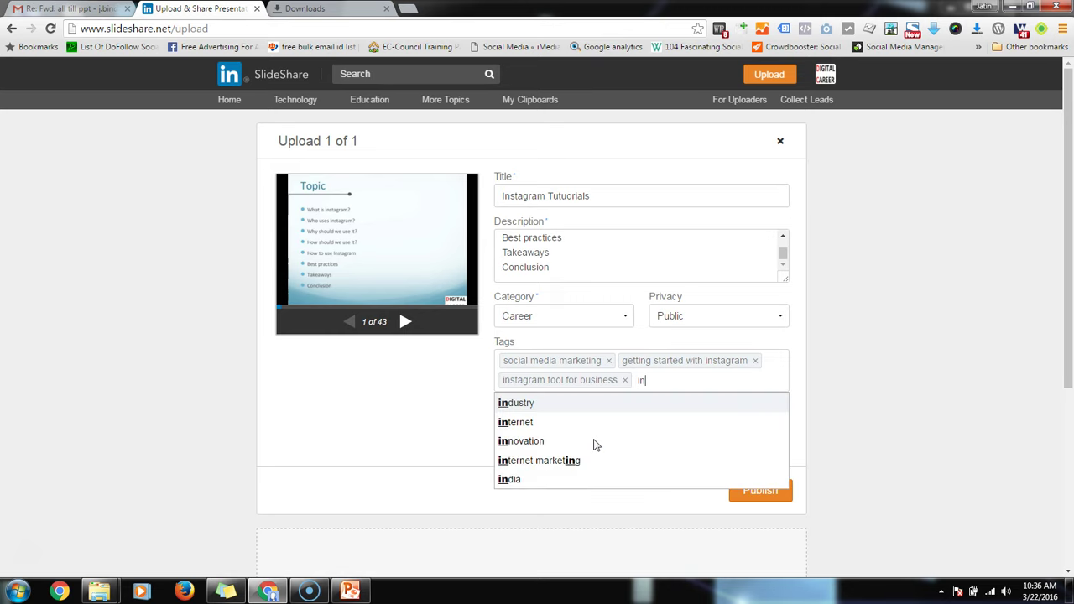
pyautogui.write('st')
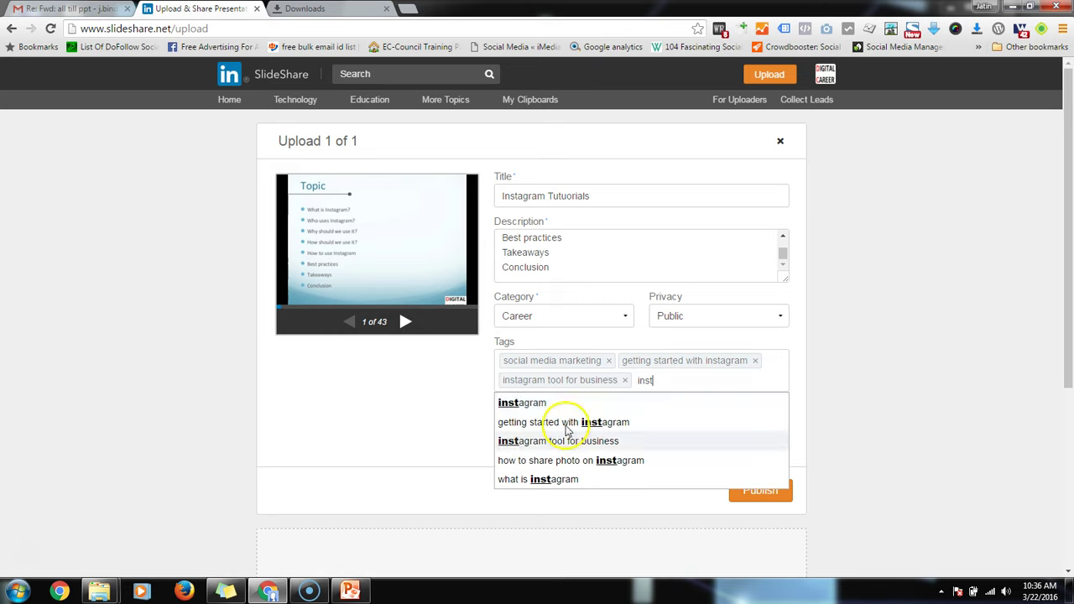
pyautogui.click(530, 403)
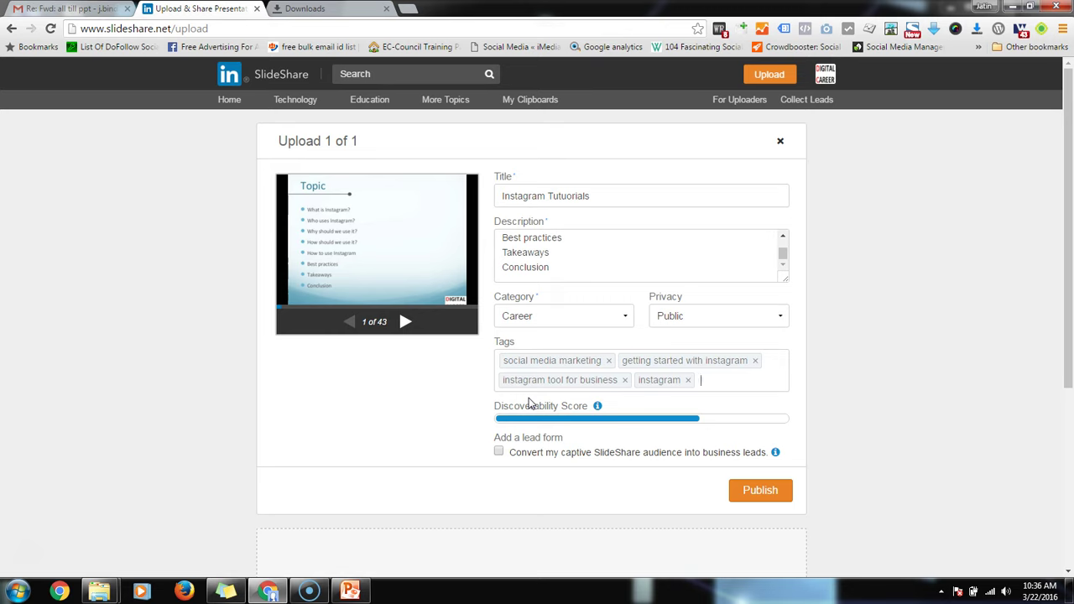
pyautogui.click(645, 388)
pyautogui.write('di')
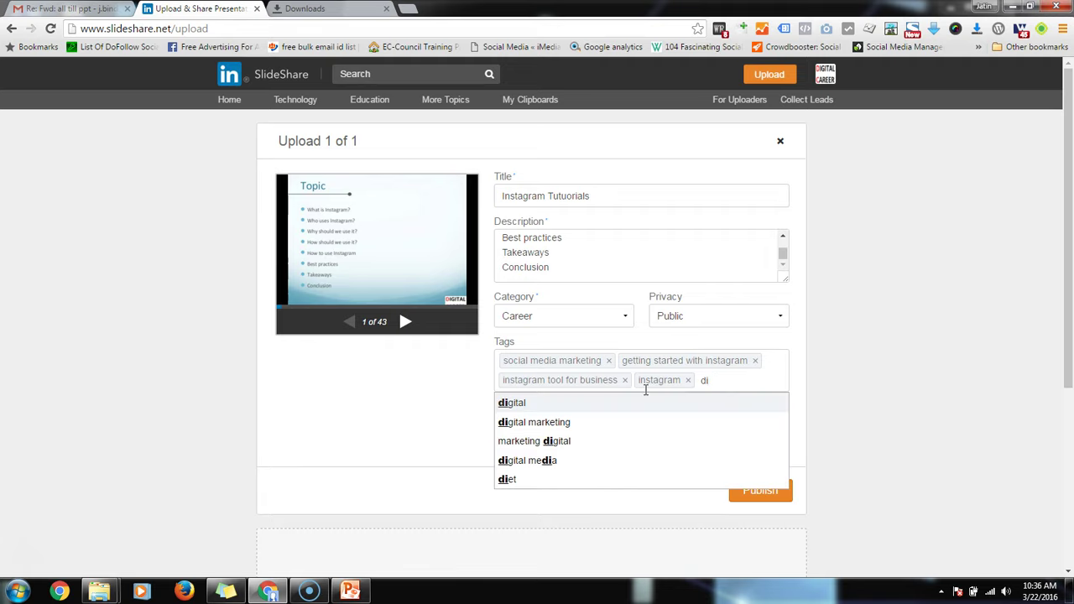
pyautogui.write('git')
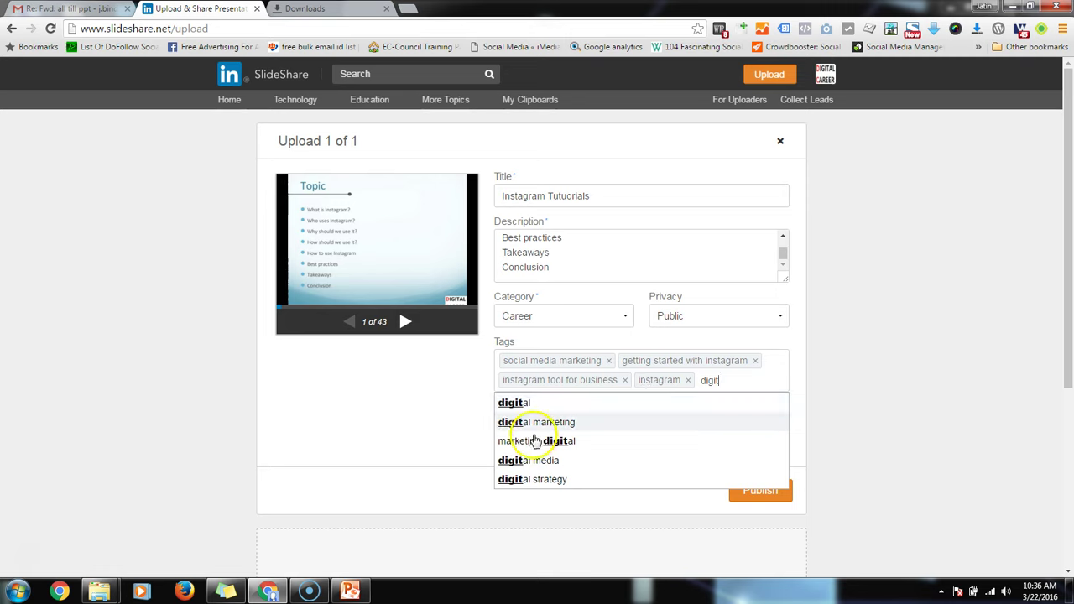
pyautogui.click(544, 425)
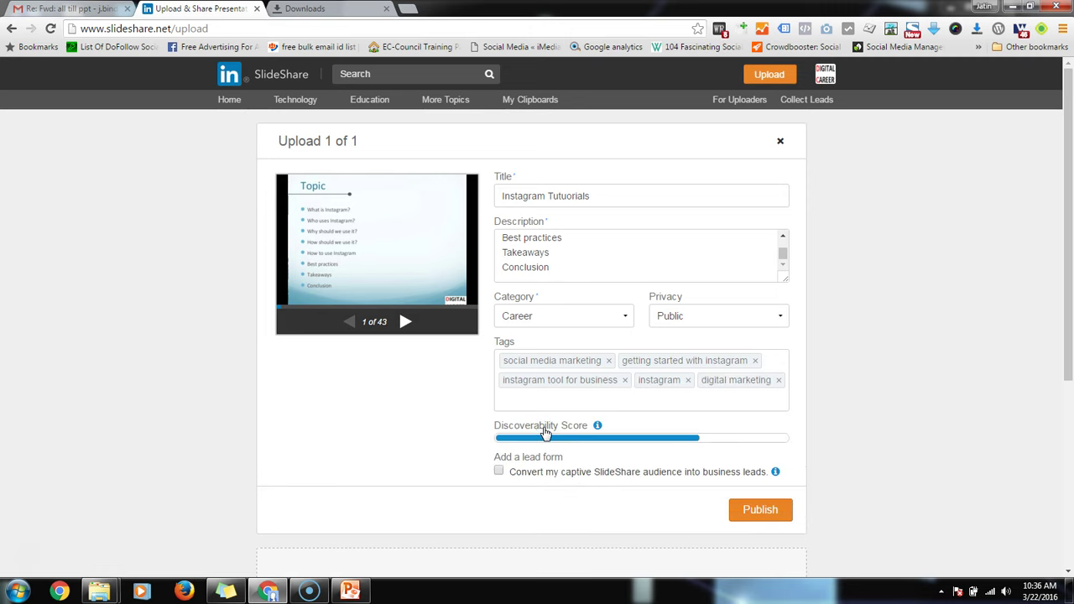
# - Clear mistyped tag text and add the tag 'instagram selling tips for business'
pyautogui.write('di')
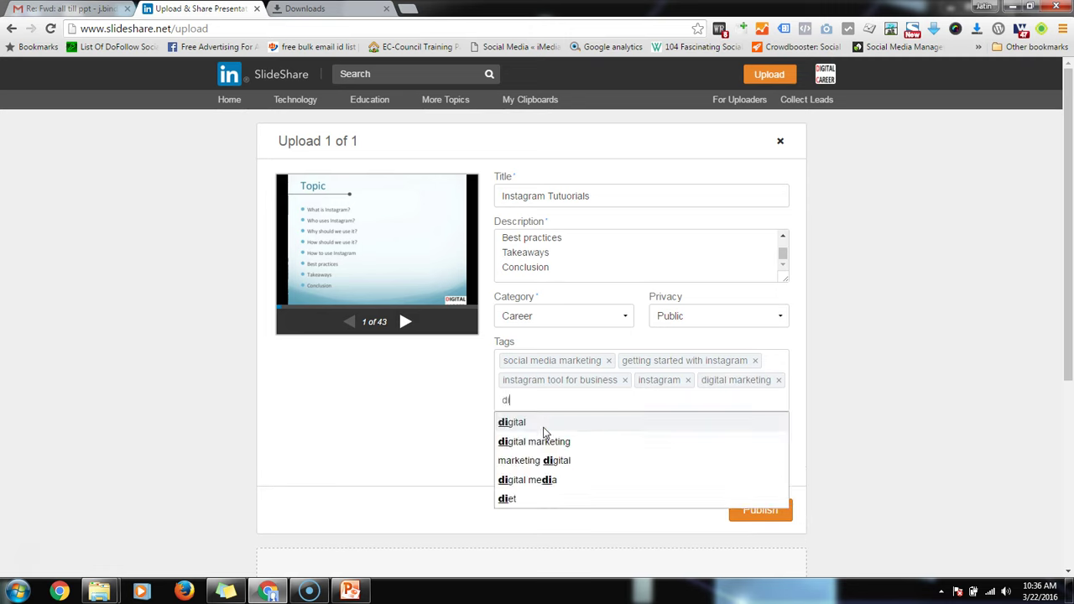
pyautogui.write('gital ')
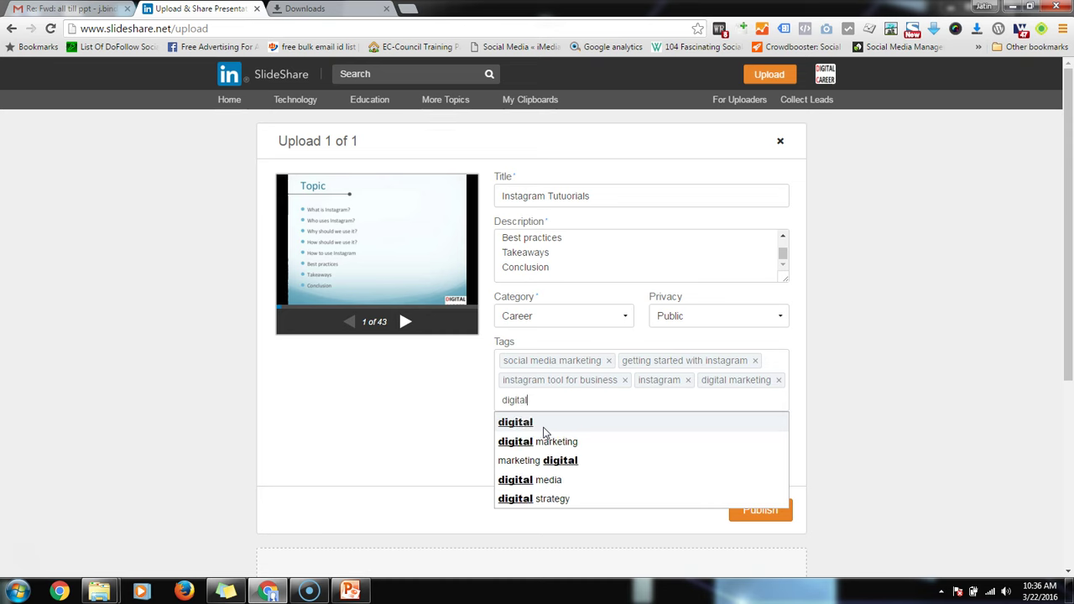
pyautogui.write('job')
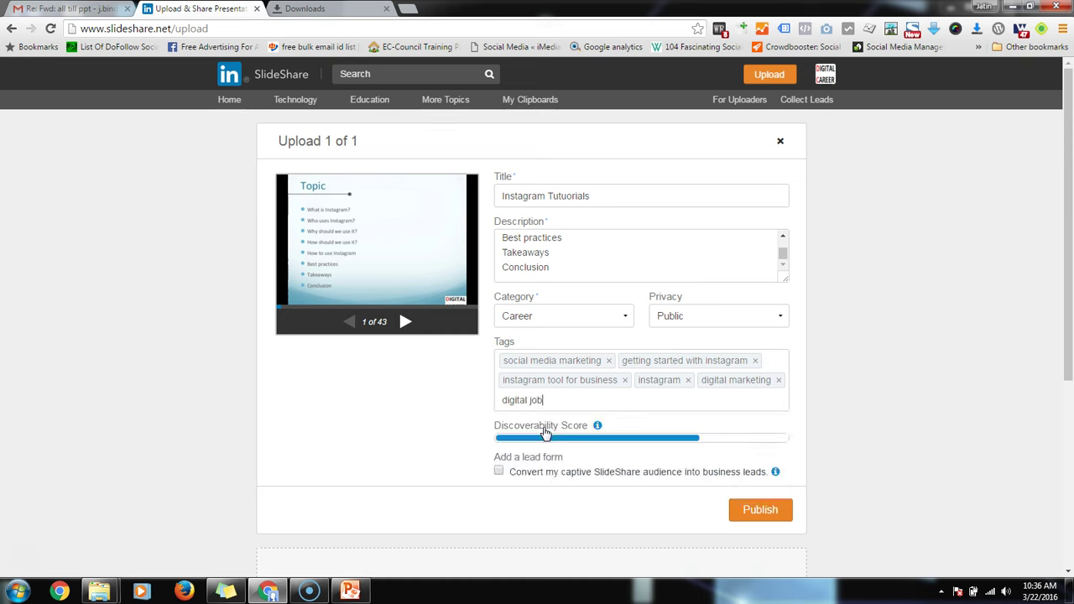
pyautogui.press('BackSpace')
pyautogui.press('BackSpace')
pyautogui.press('BackSpace')
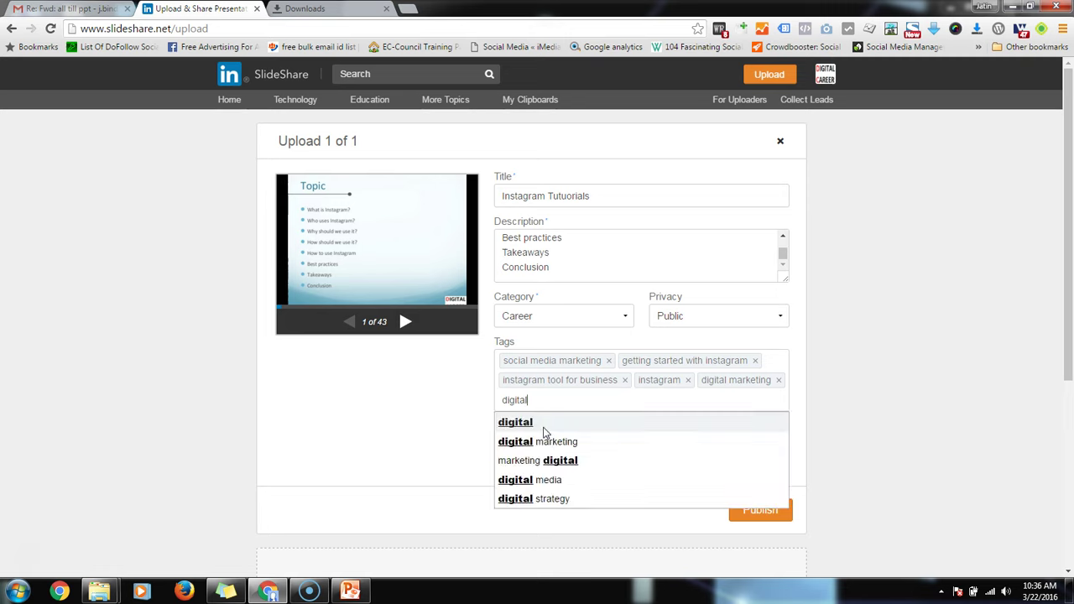
pyautogui.press('BackSpace')
pyautogui.press('BackSpace')
pyautogui.press('BackSpace')
pyautogui.press('BackSpace')
pyautogui.press('BackSpace')
pyautogui.press('BackSpace')
pyautogui.press('BackSpace')
pyautogui.write('sco')
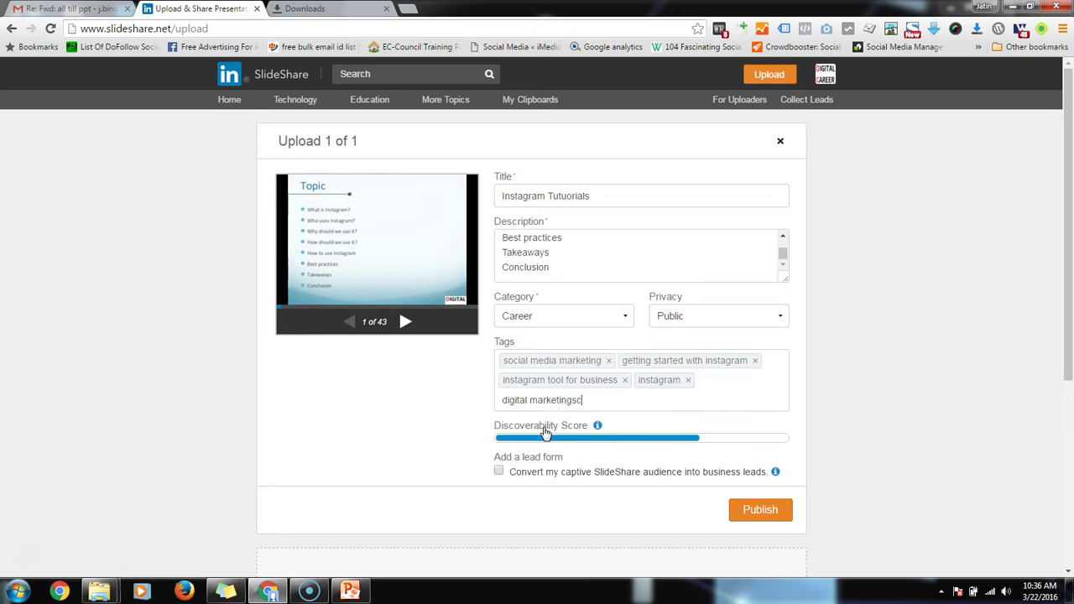
pyautogui.press('BackSpace')
pyautogui.press('BackSpace')
pyautogui.press('BackSpace')
pyautogui.press('BackSpace')
pyautogui.press('BackSpace')
pyautogui.press('BackSpace')
pyautogui.press('BackSpace')
pyautogui.press('BackSpace')
pyautogui.press('BackSpace')
pyautogui.press('BackSpace')
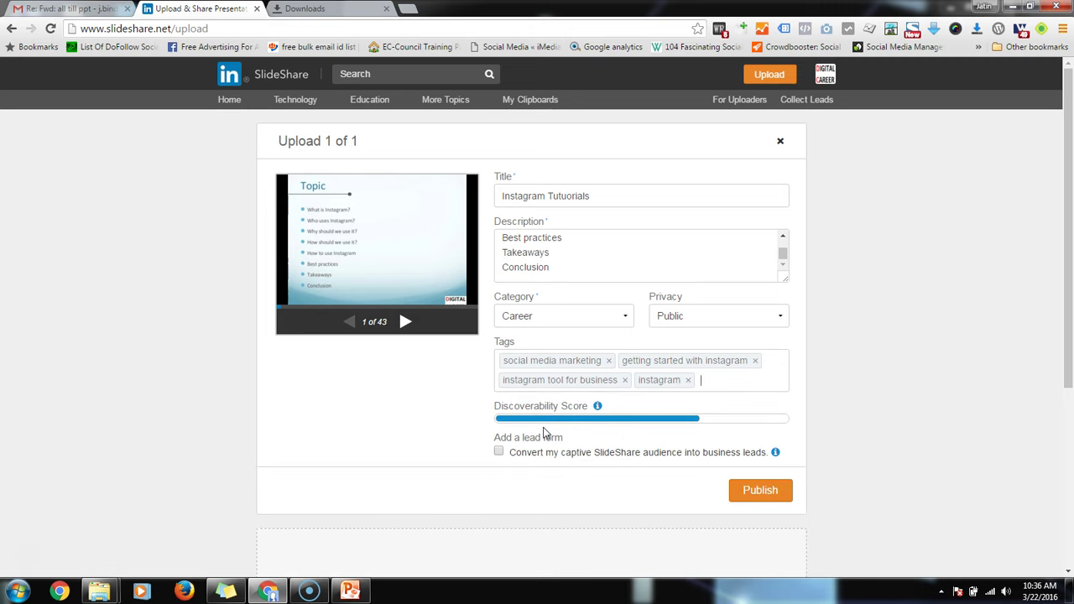
pyautogui.press('BackSpace')
pyautogui.write('digi')
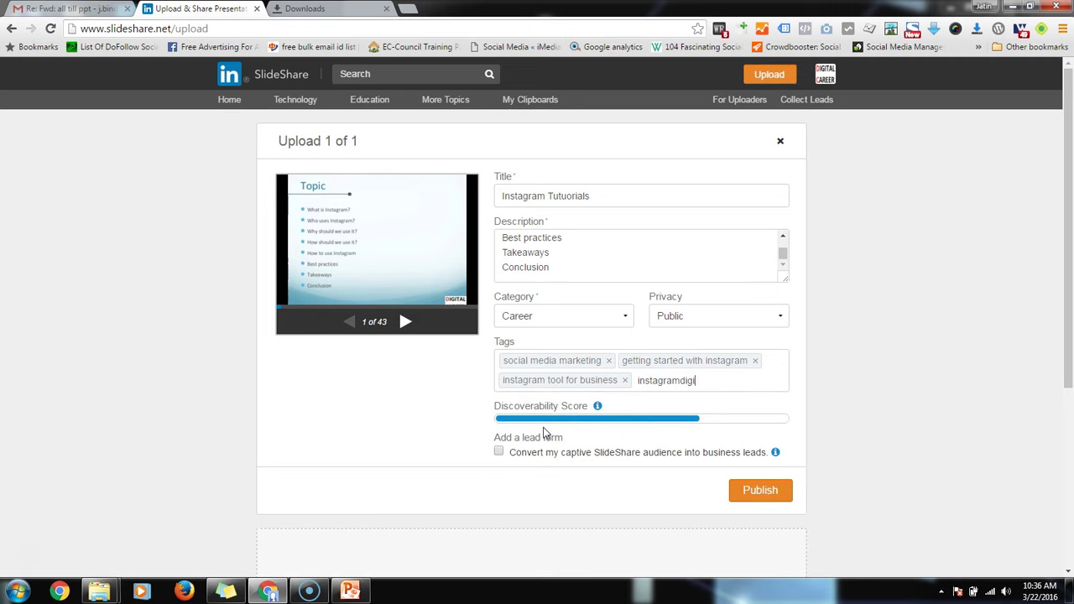
pyautogui.press('BackSpace')
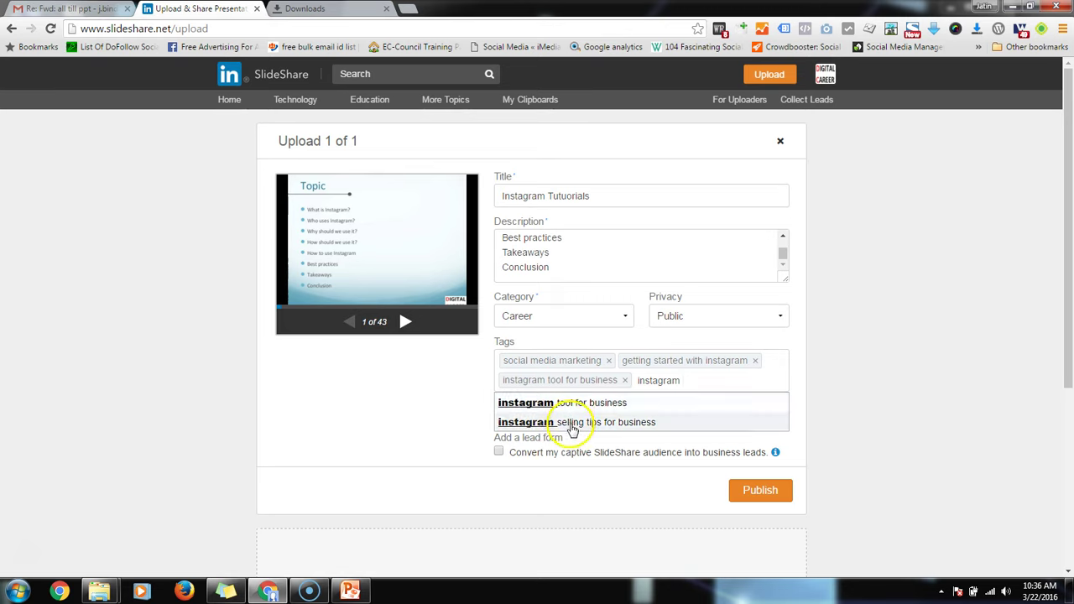
pyautogui.click(570, 423)
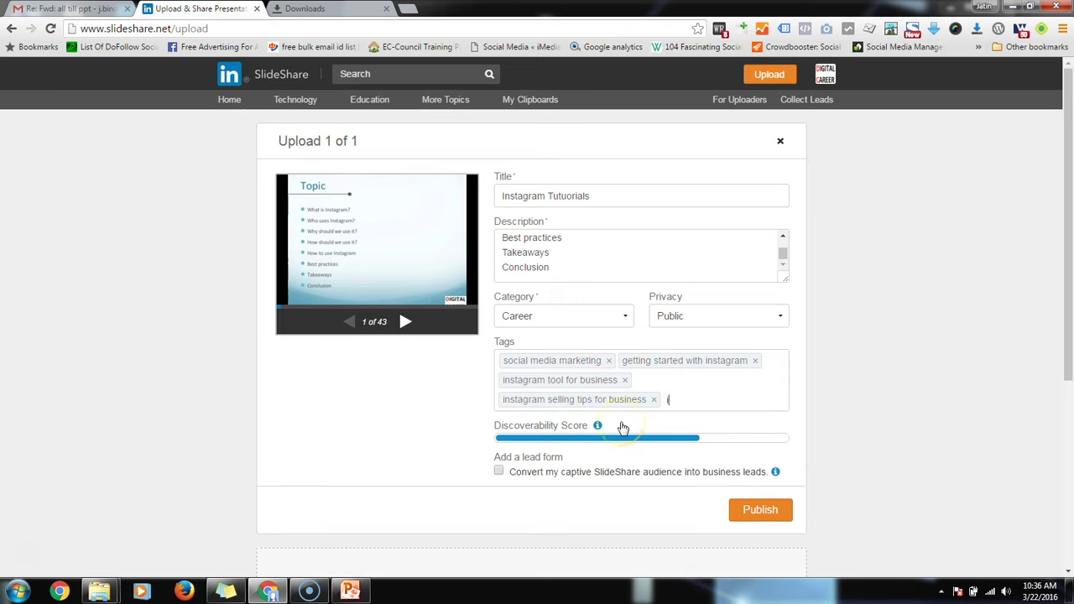
# - Add the tags instagram, digital marketing and 'digital marketing jobs'
pyautogui.write('inst')
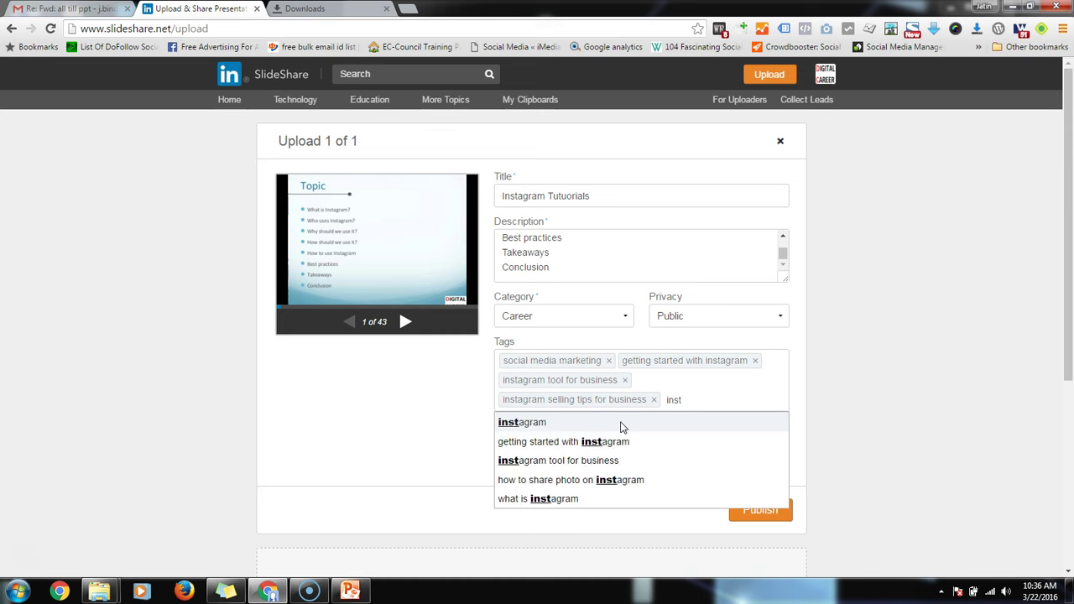
pyautogui.click(622, 427)
pyautogui.write('di')
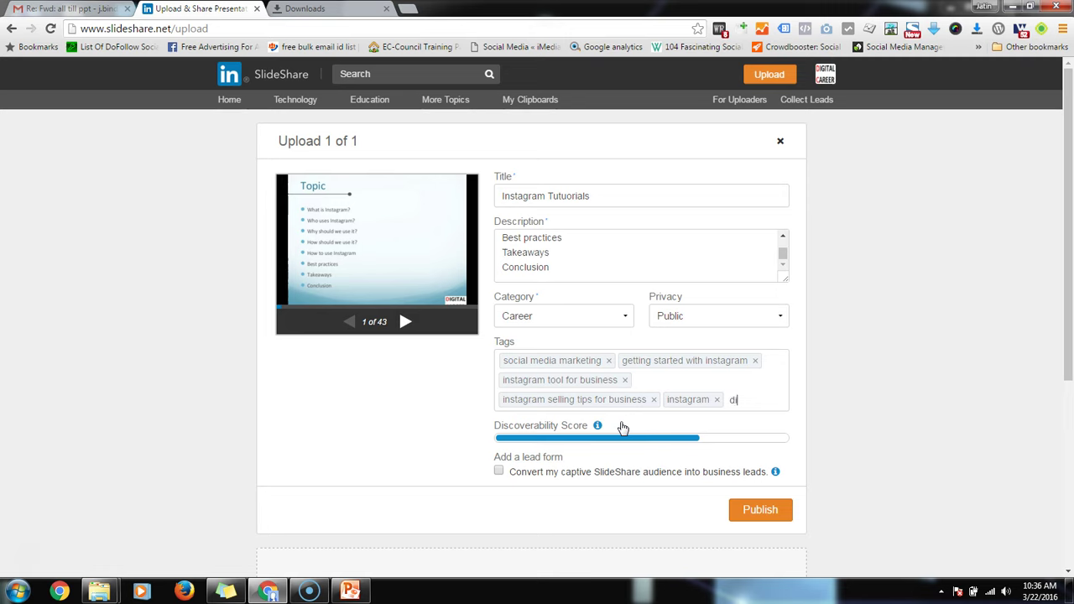
pyautogui.write('git')
pyautogui.click(564, 445)
pyautogui.write('di')
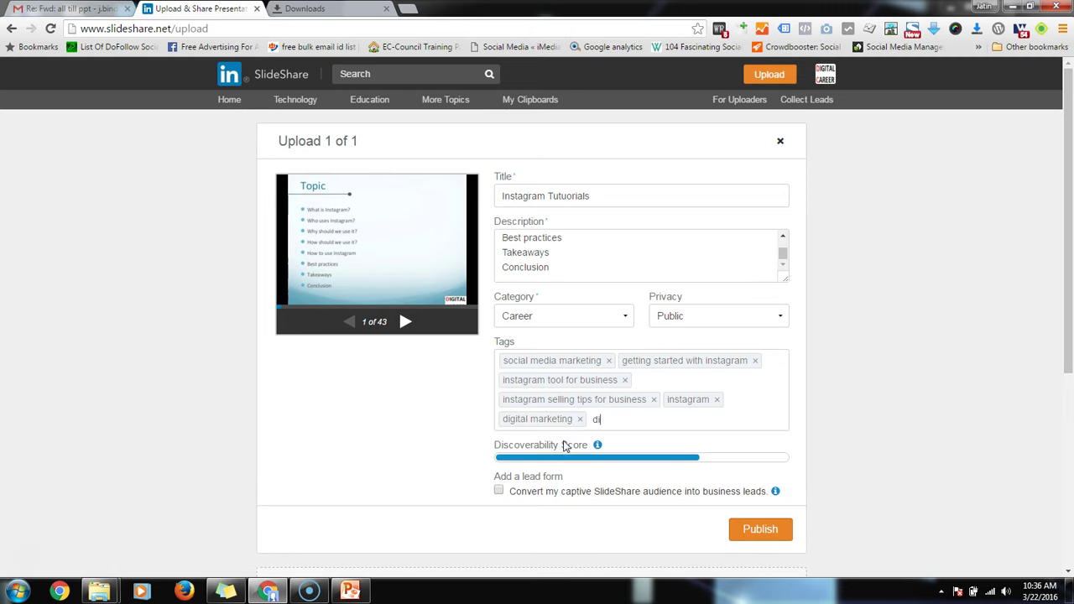
pyautogui.write('gital m')
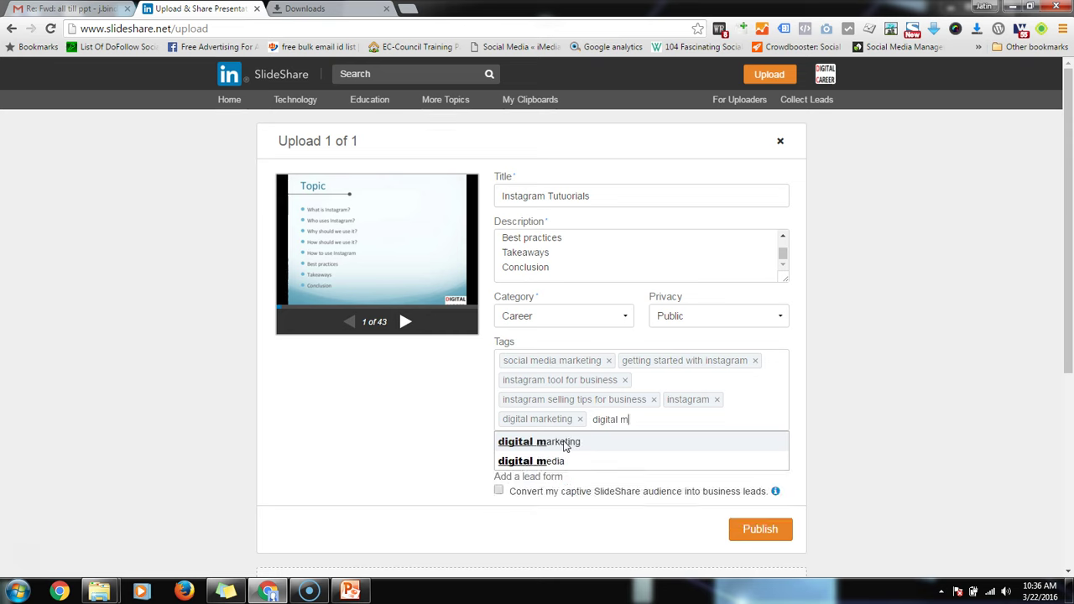
pyautogui.write('arke')
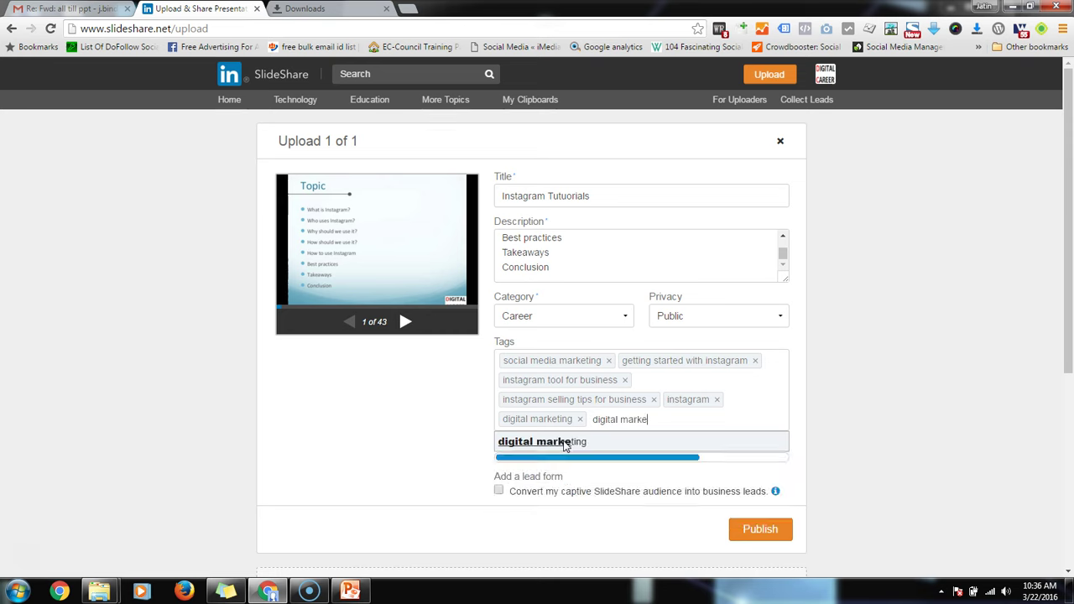
pyautogui.write('ting jobs')
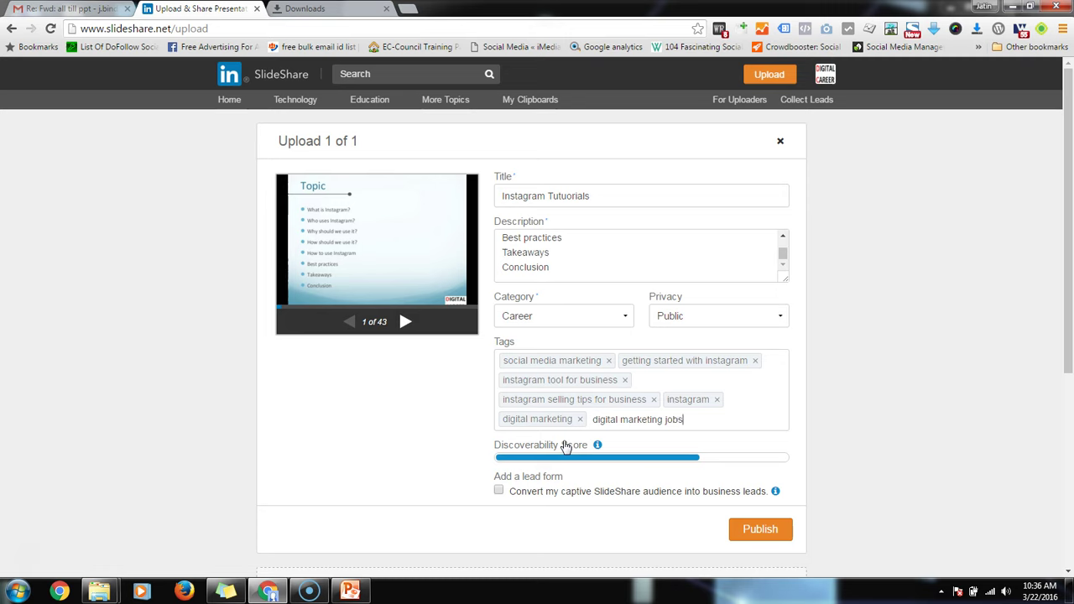
pyautogui.press('Return')
pyautogui.click(654, 455)
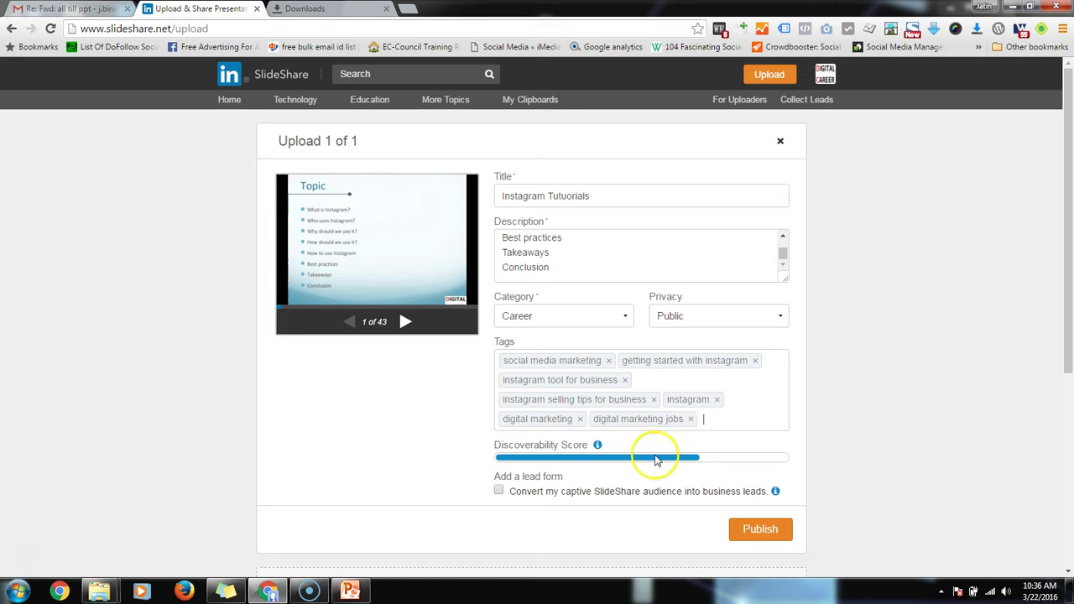
pyautogui.click(579, 491)
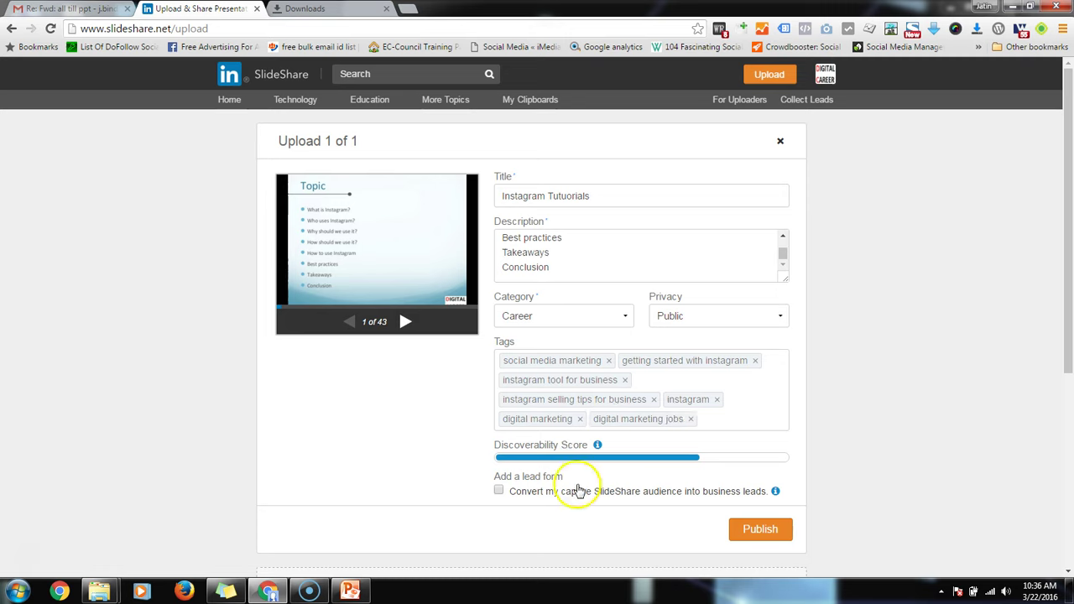
# - Publish the upload, then advance the presentation to slide 3 of 43
pyautogui.click(759, 532)
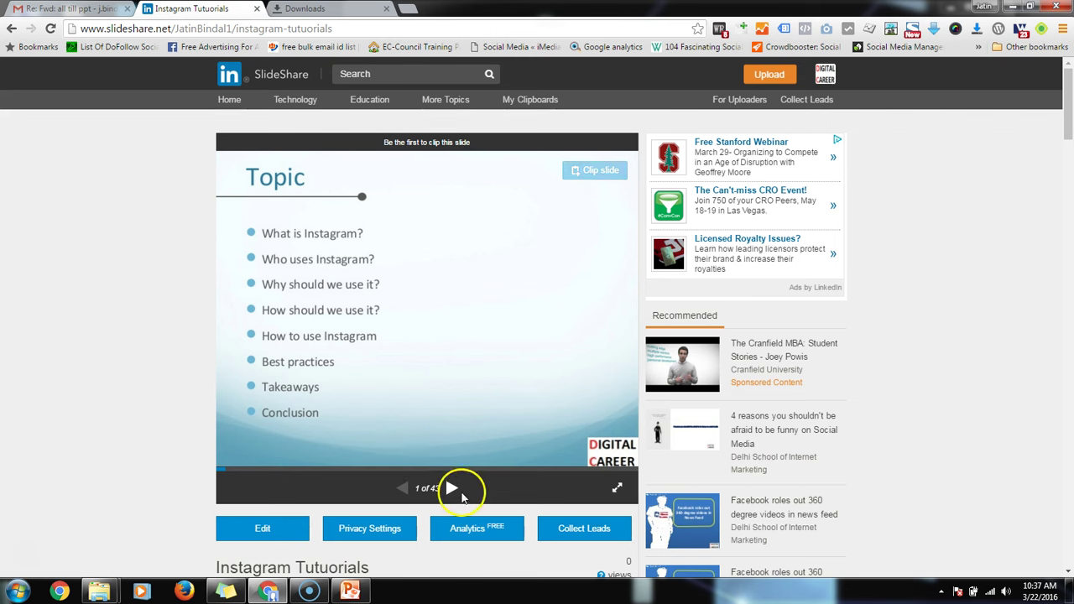
pyautogui.click(453, 493)
pyautogui.click(450, 494)
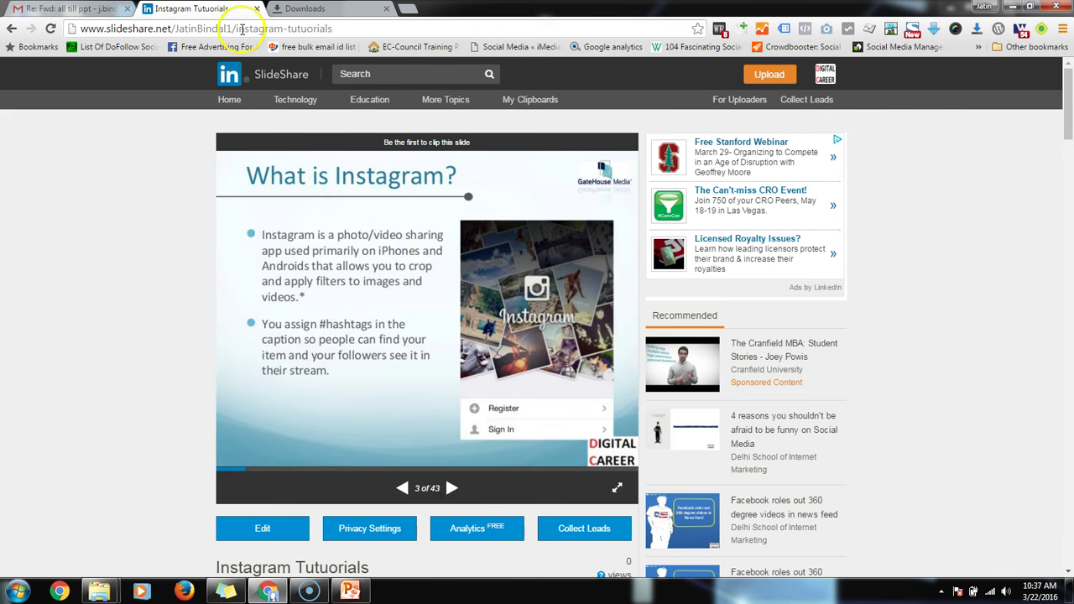
# - Select the presentation's web address and scroll to the share buttons
pyautogui.click(242, 28)
pyautogui.scroll(-3, 461, 251)
pyautogui.scroll(-2, 466, 260)
pyautogui.scroll(1, 462, 256)
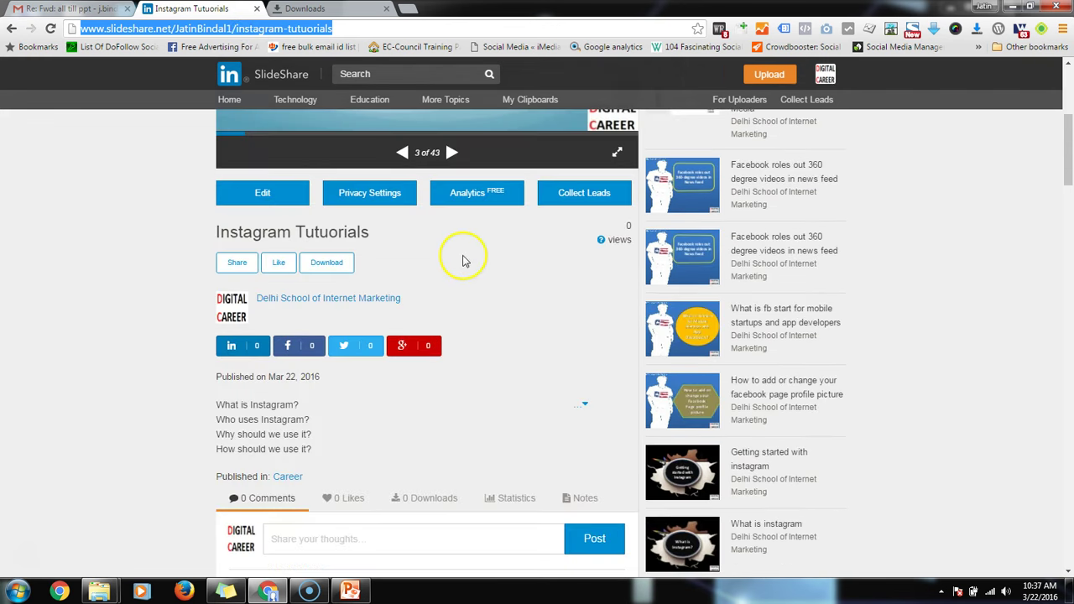
# - Start a LinkedIn share posted to the Digital Marketing Beginners group
pyautogui.click(240, 346)
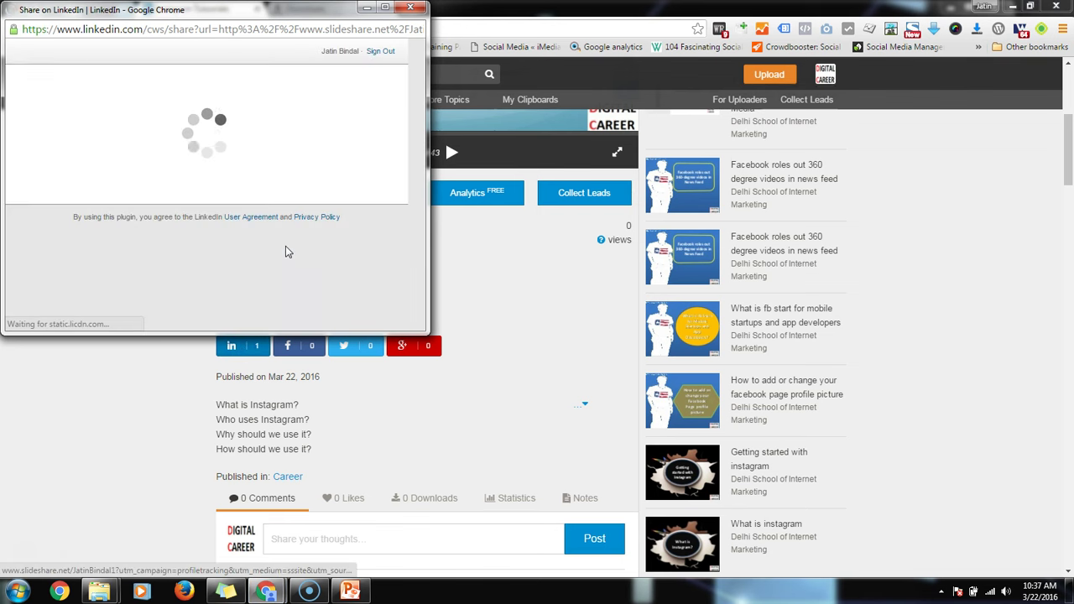
pyautogui.click(317, 246)
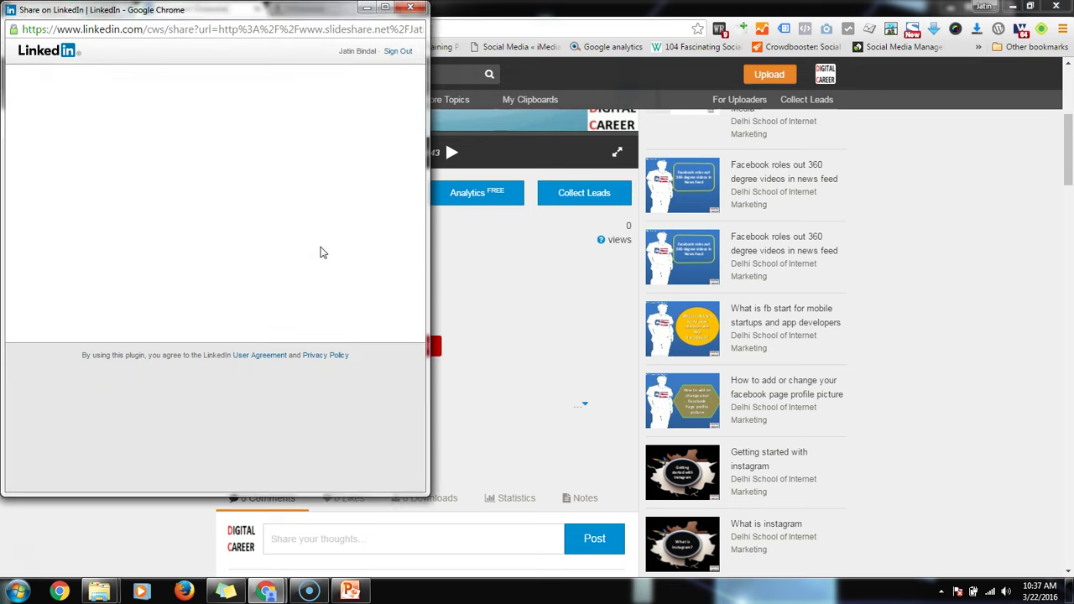
pyautogui.click(351, 302)
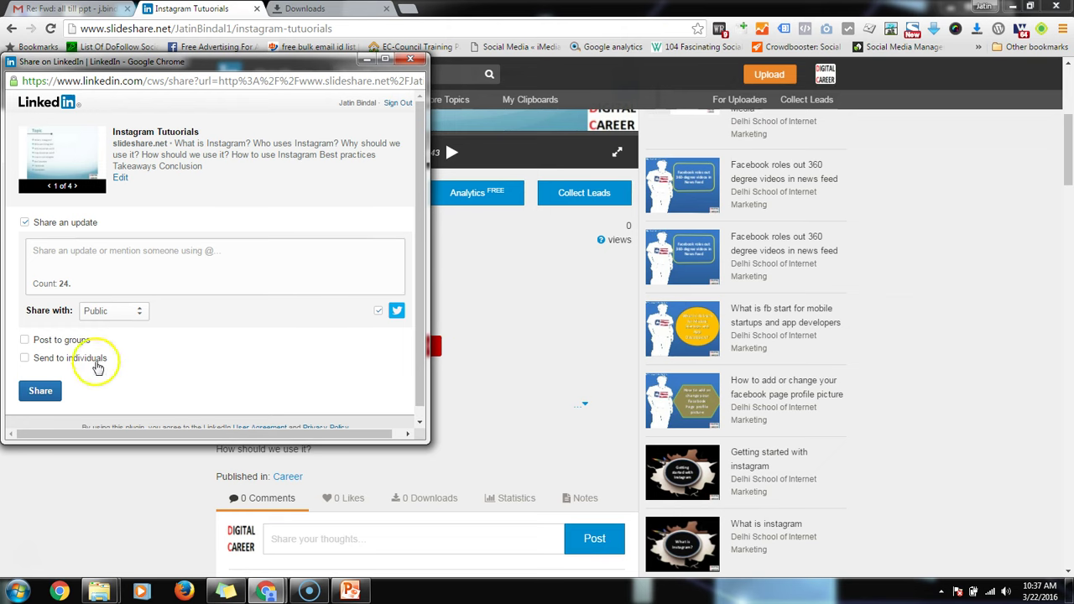
pyautogui.click(24, 340)
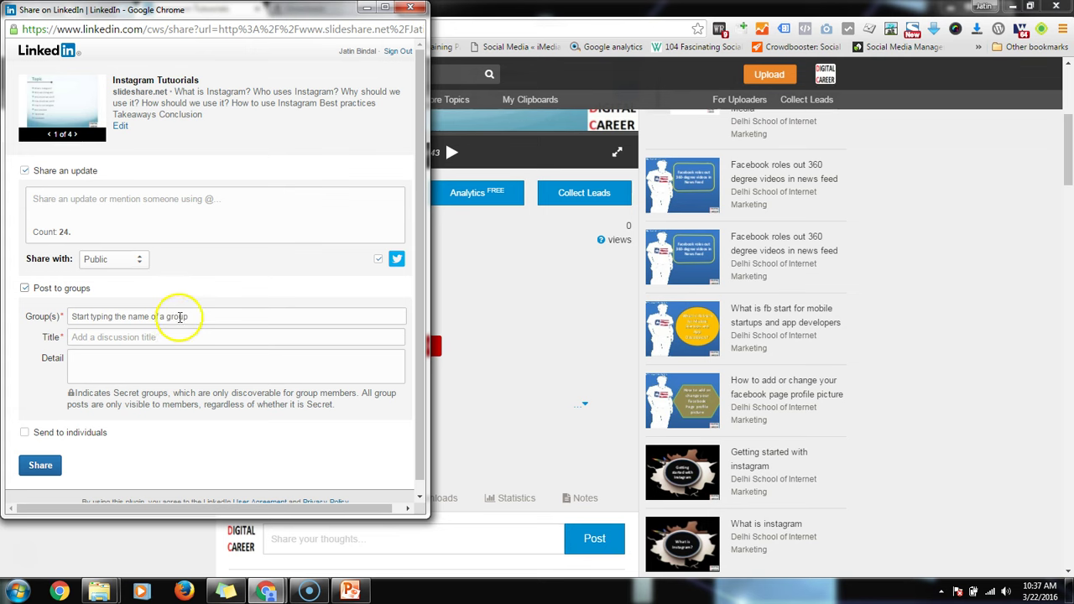
pyautogui.click(179, 316)
pyautogui.write('git')
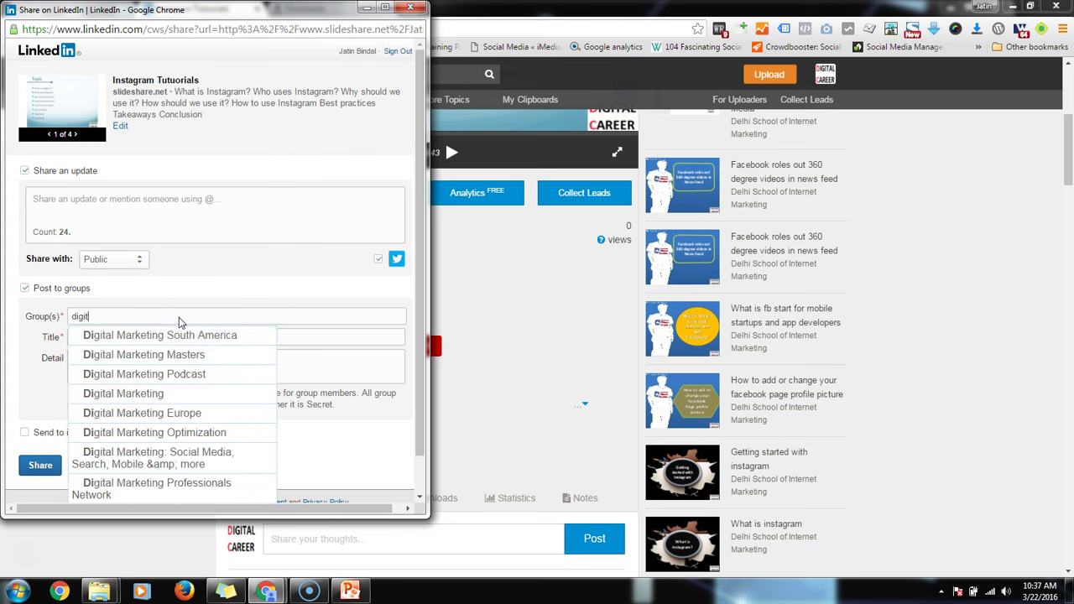
pyautogui.write('al')
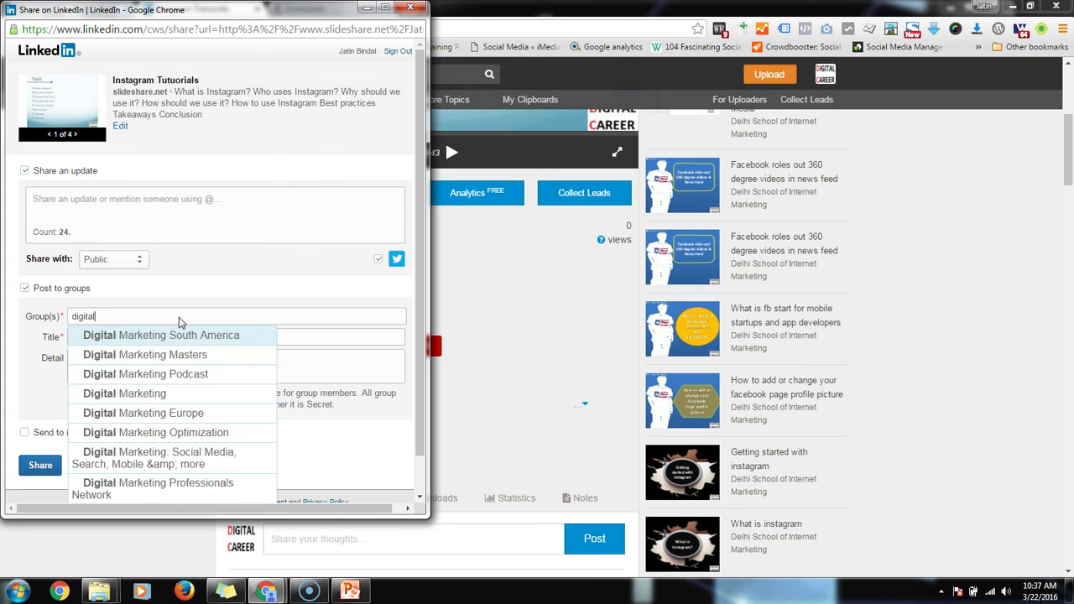
pyautogui.press('BackSpace')
pyautogui.write('l')
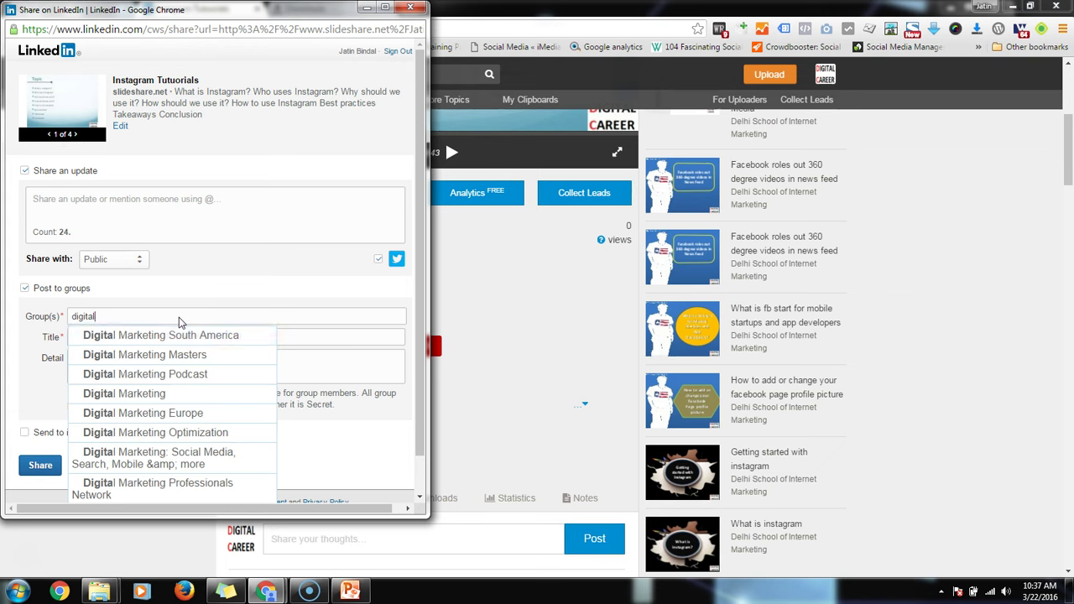
pyautogui.write(' mar')
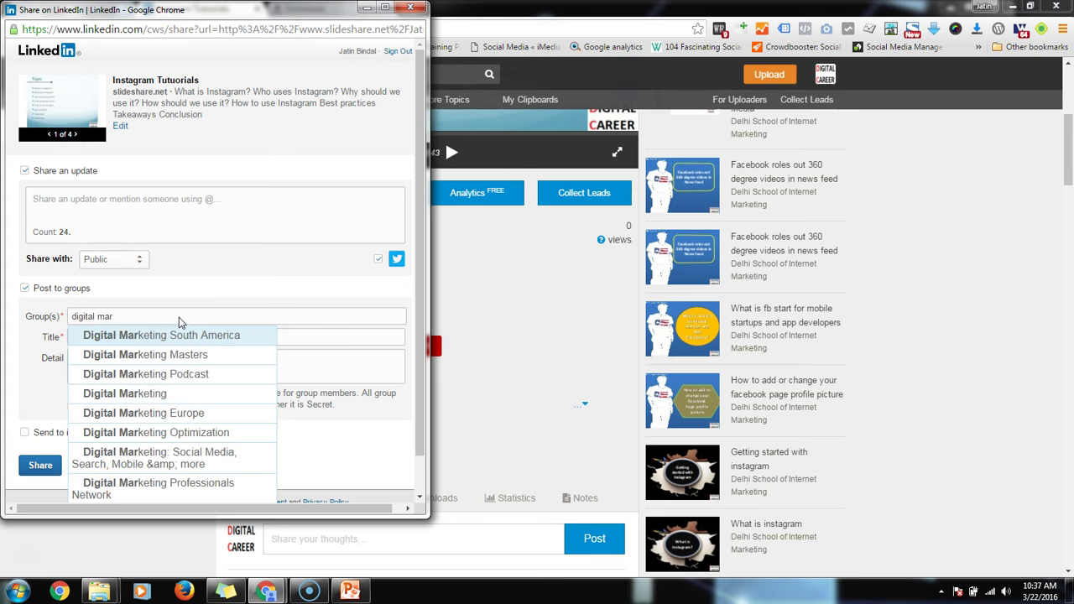
pyautogui.write('ke')
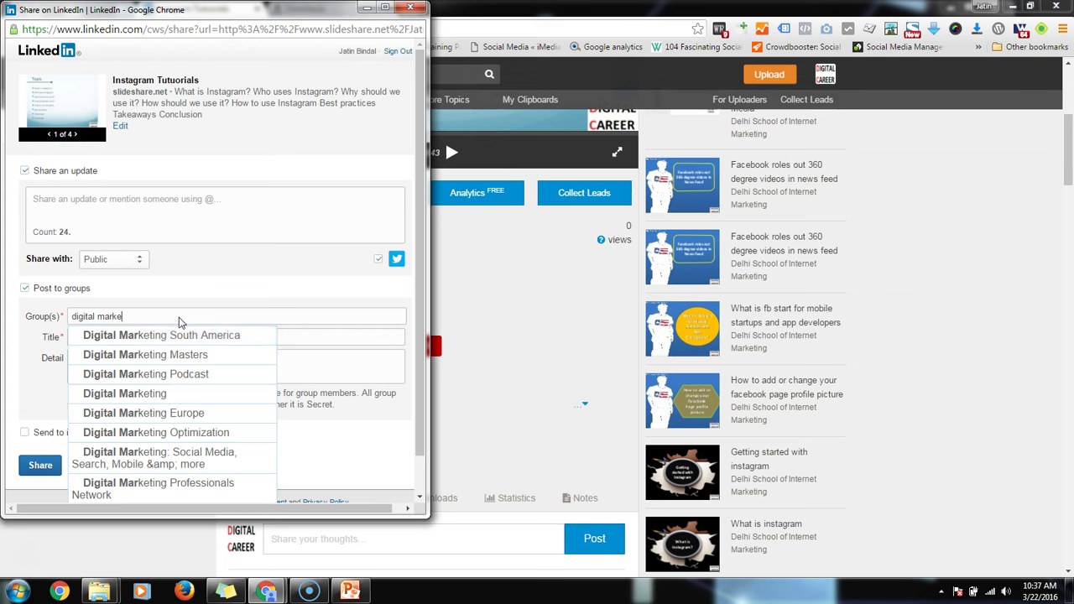
pyautogui.write('ting')
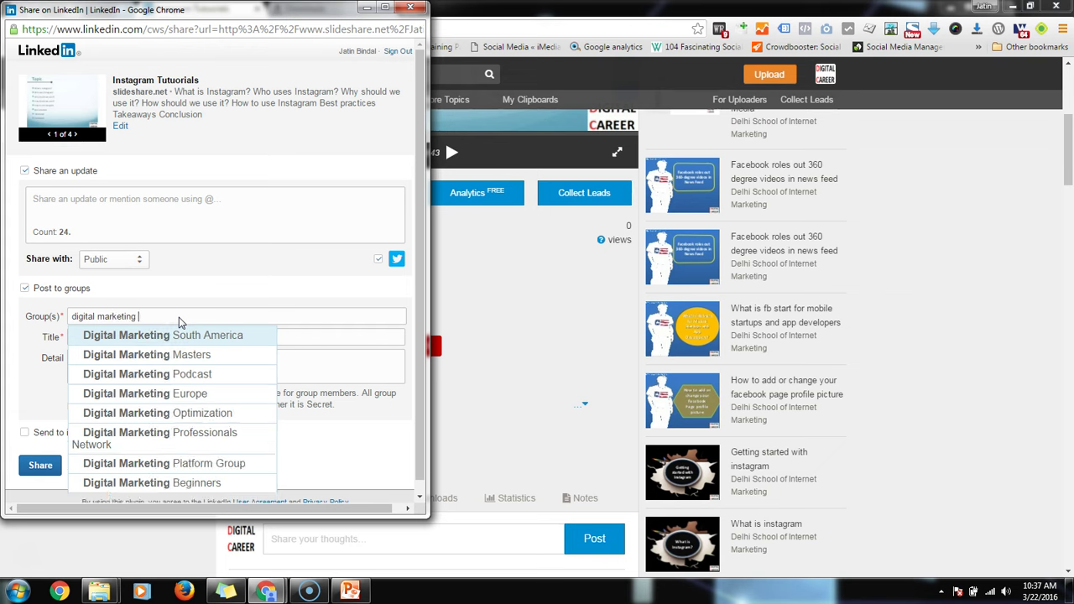
pyautogui.write(' beg')
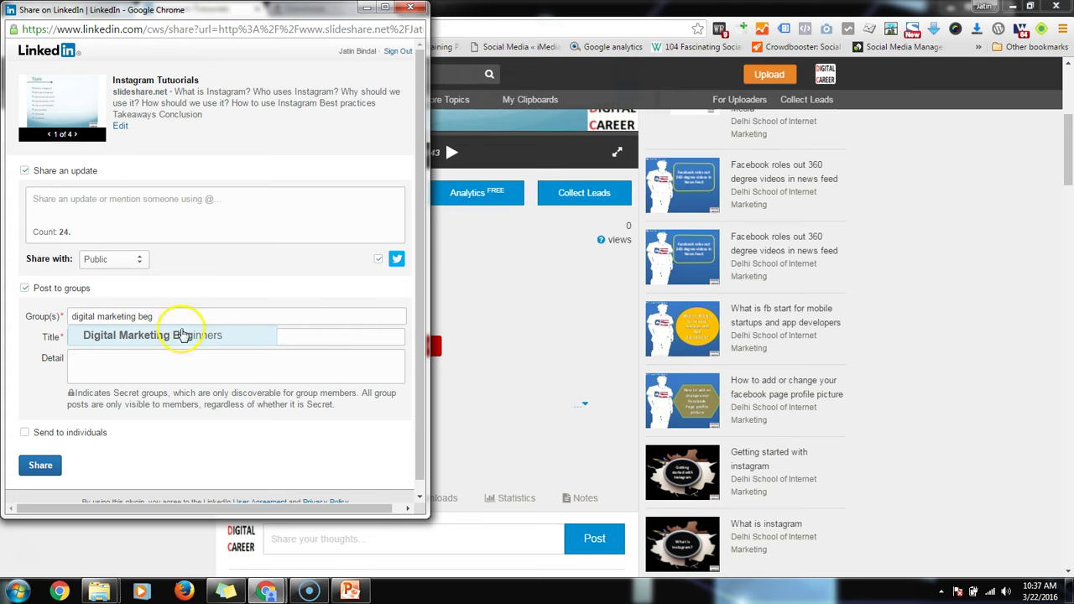
pyautogui.click(179, 334)
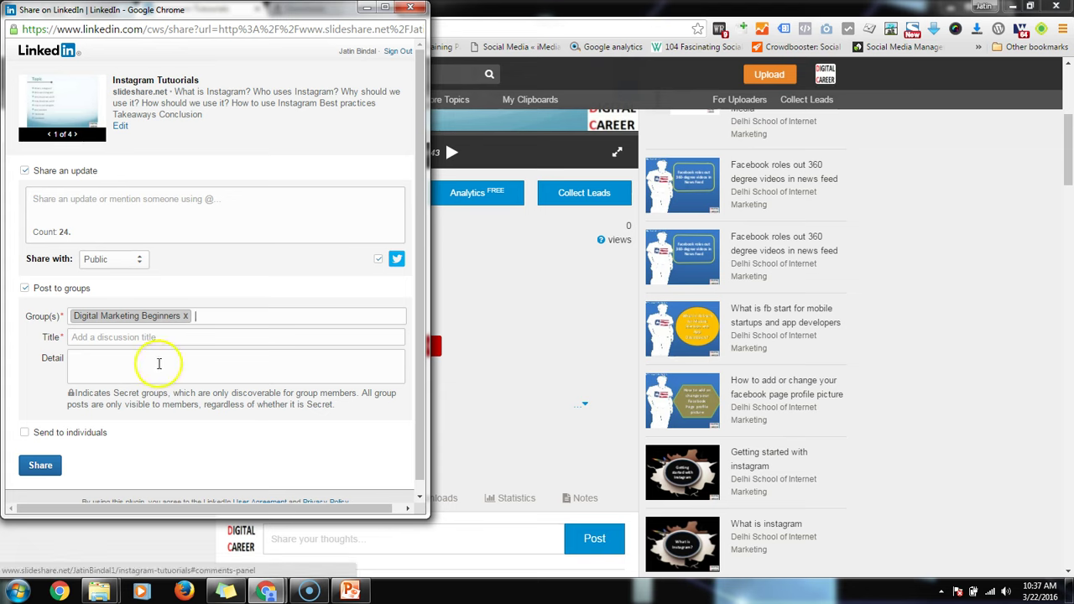
# - Title the discussion 'Instagram Tutorial For Business' and share it
pyautogui.click(150, 337)
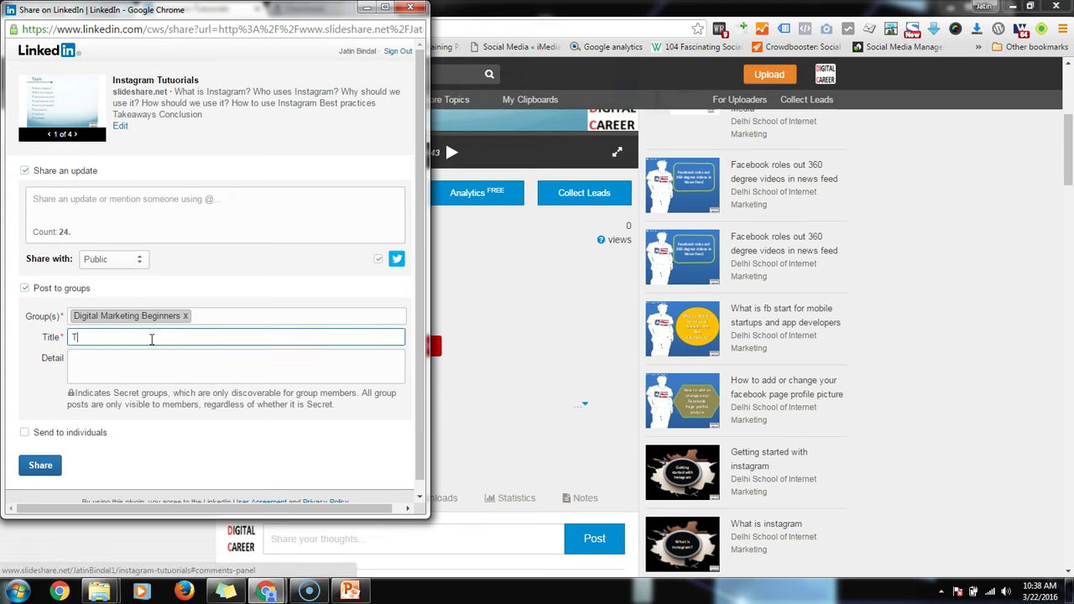
pyautogui.write('I')
pyautogui.write('r')
pyautogui.write('rial For Business')
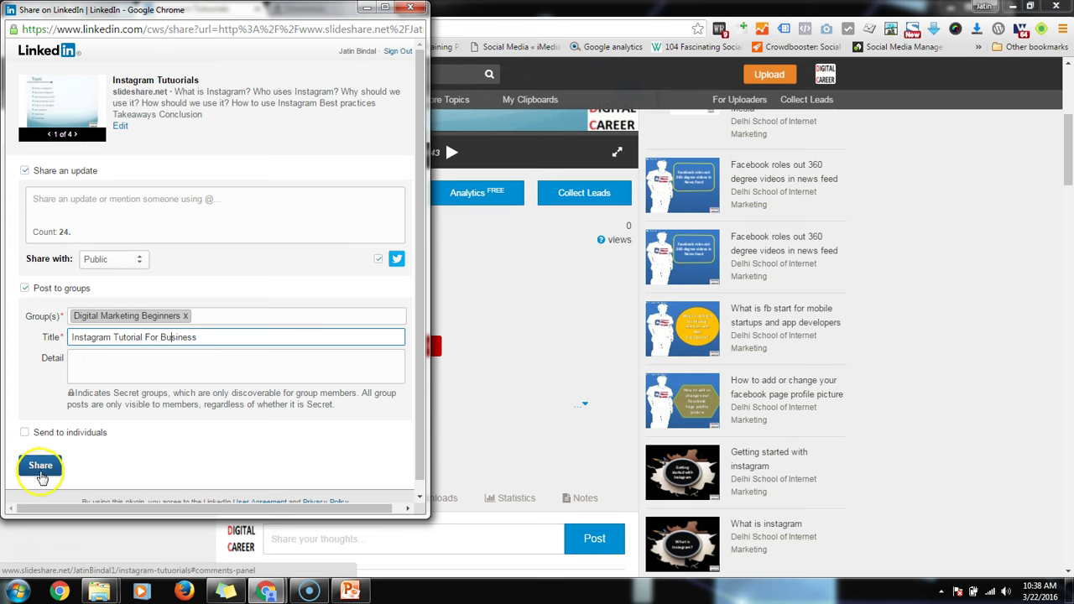
pyautogui.click(40, 467)
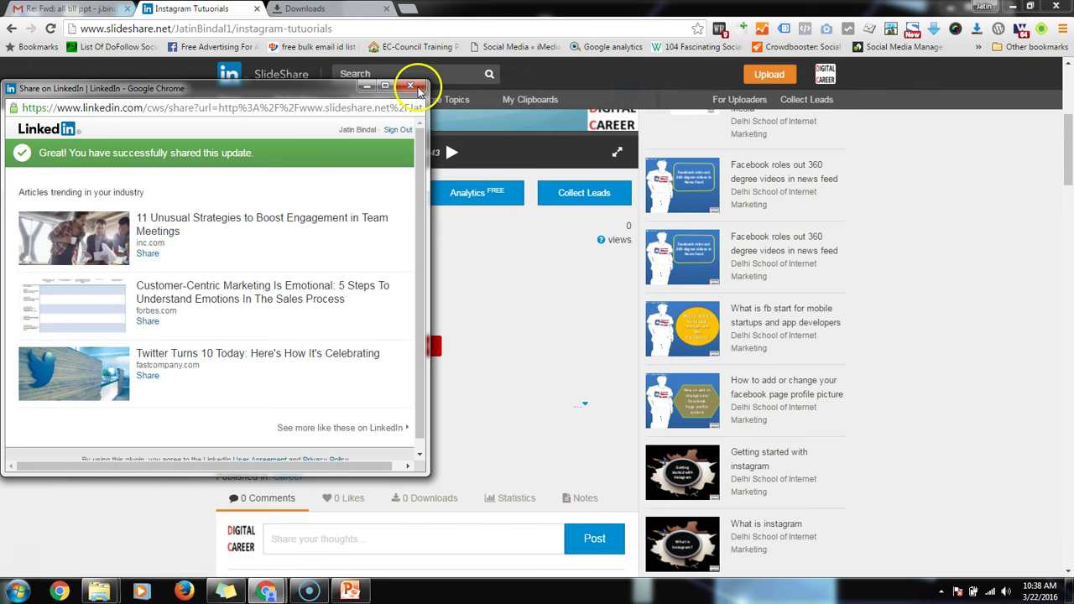
# - Close LinkedIn's confirmation and share the deck via Facebook to Digital Marketing Beginners
pyautogui.click(411, 86)
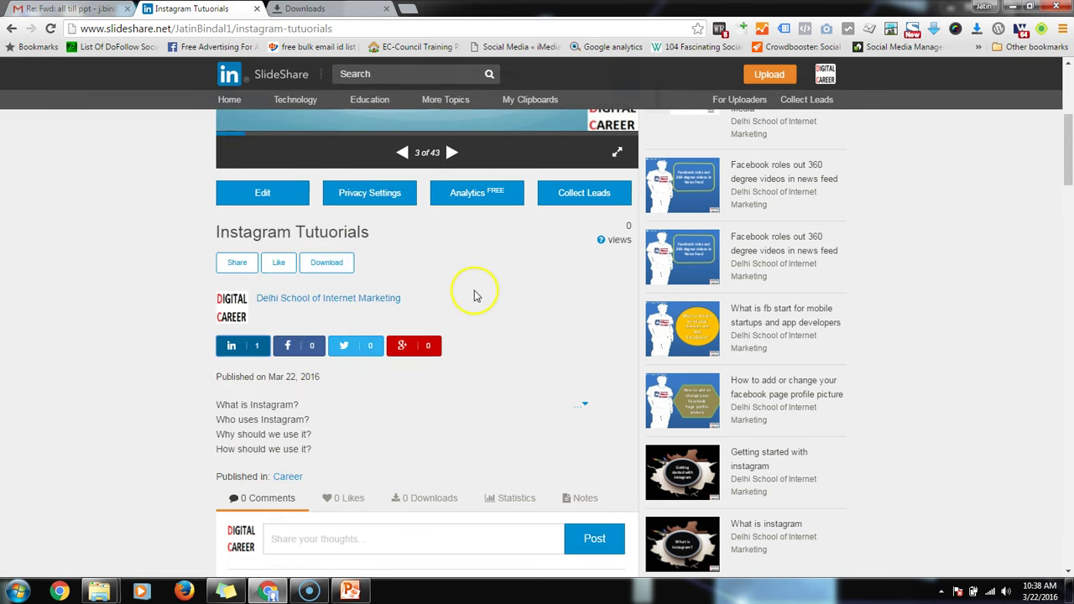
pyautogui.click(308, 357)
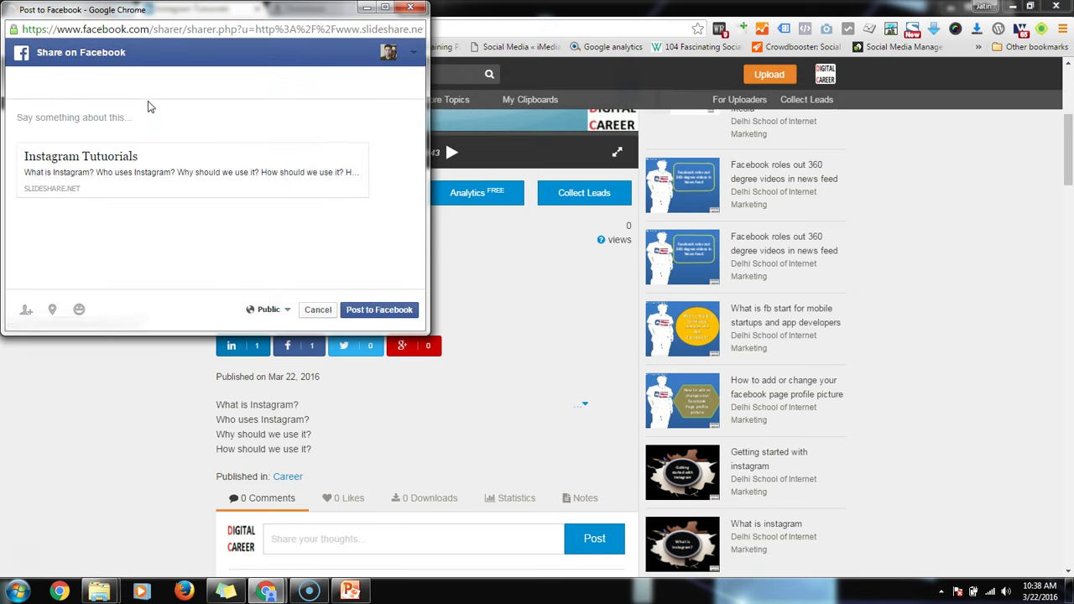
pyautogui.click(268, 232)
pyautogui.click(124, 81)
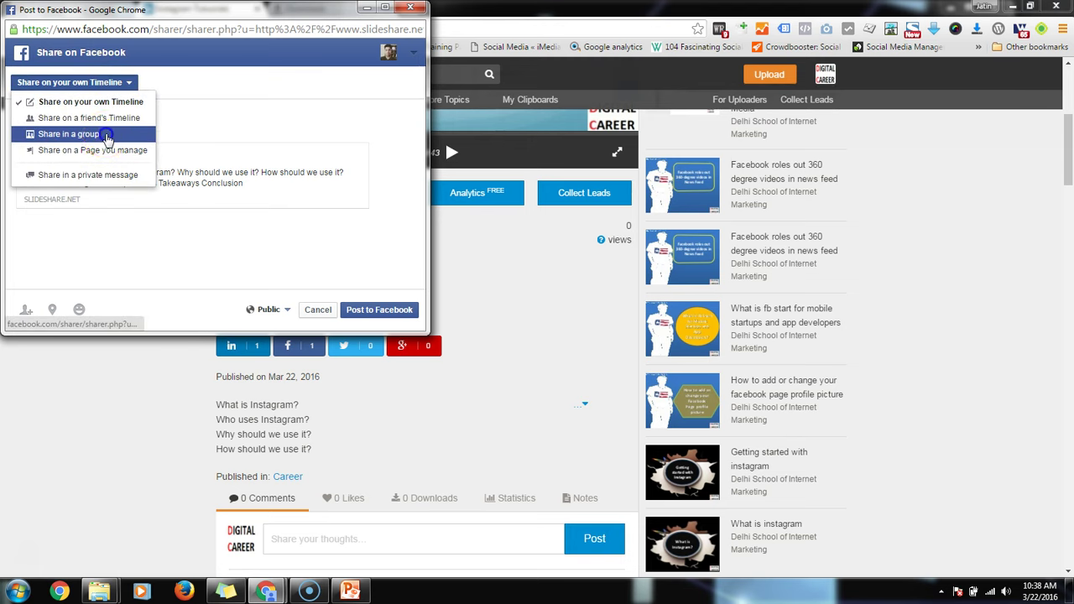
pyautogui.click(105, 134)
pyautogui.write('d')
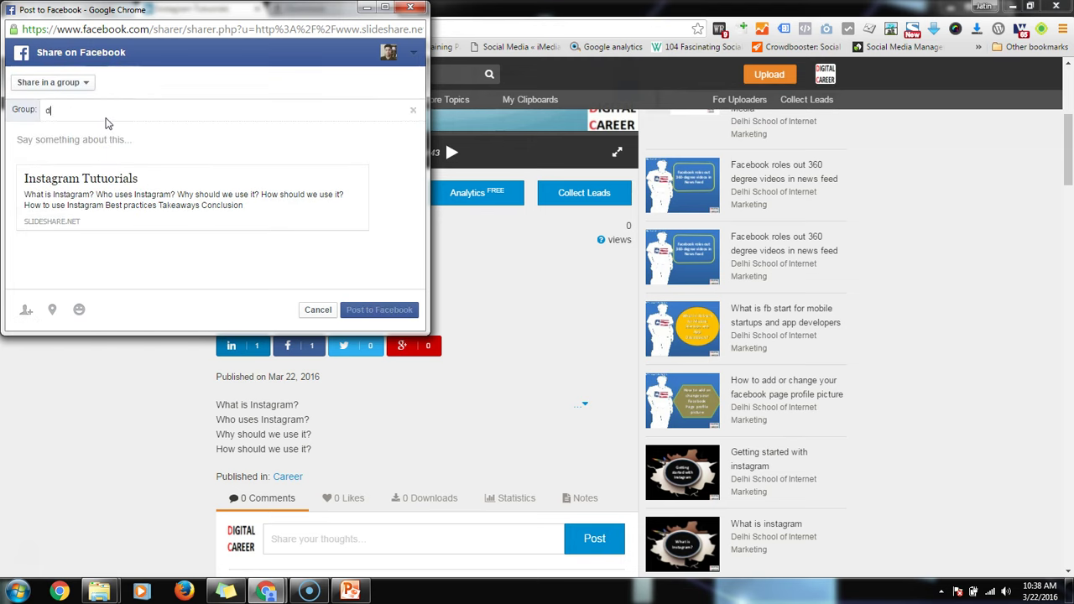
pyautogui.write('igit')
pyautogui.click(154, 150)
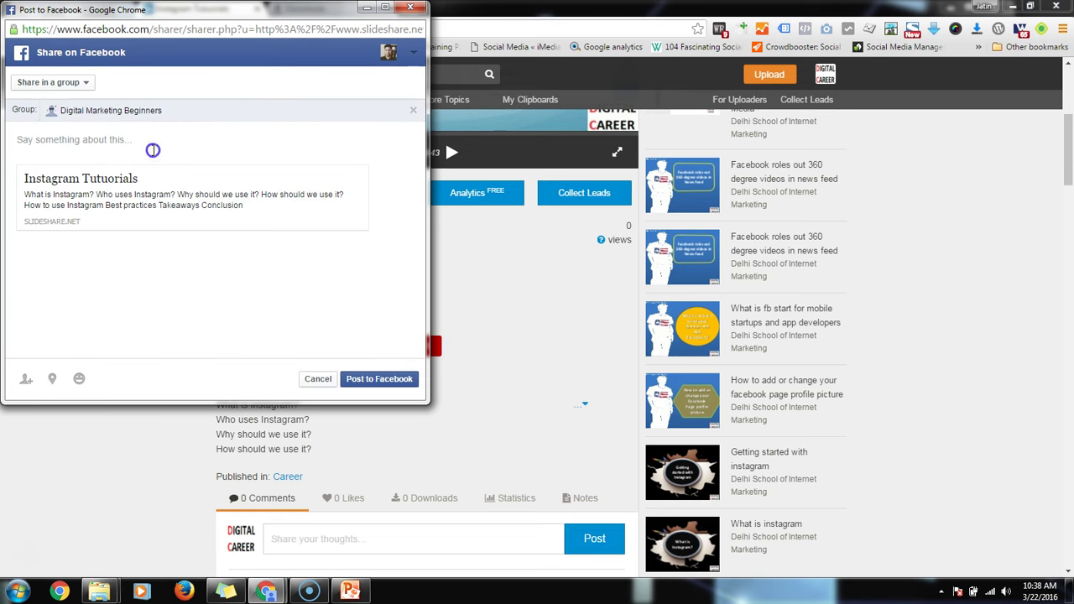
pyautogui.click(378, 380)
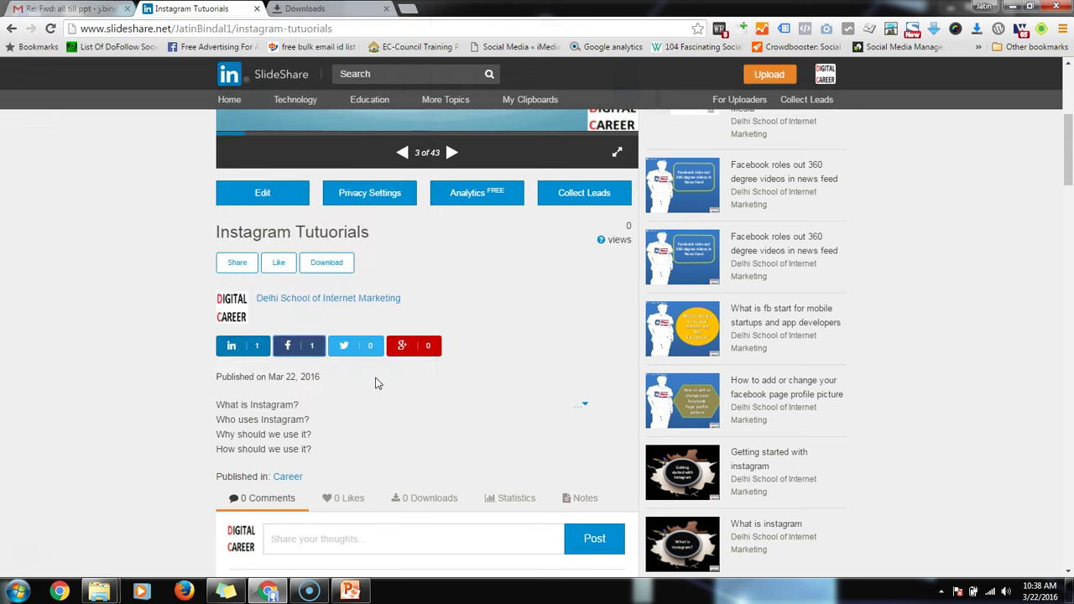
pyautogui.scroll(-1, 378, 383)
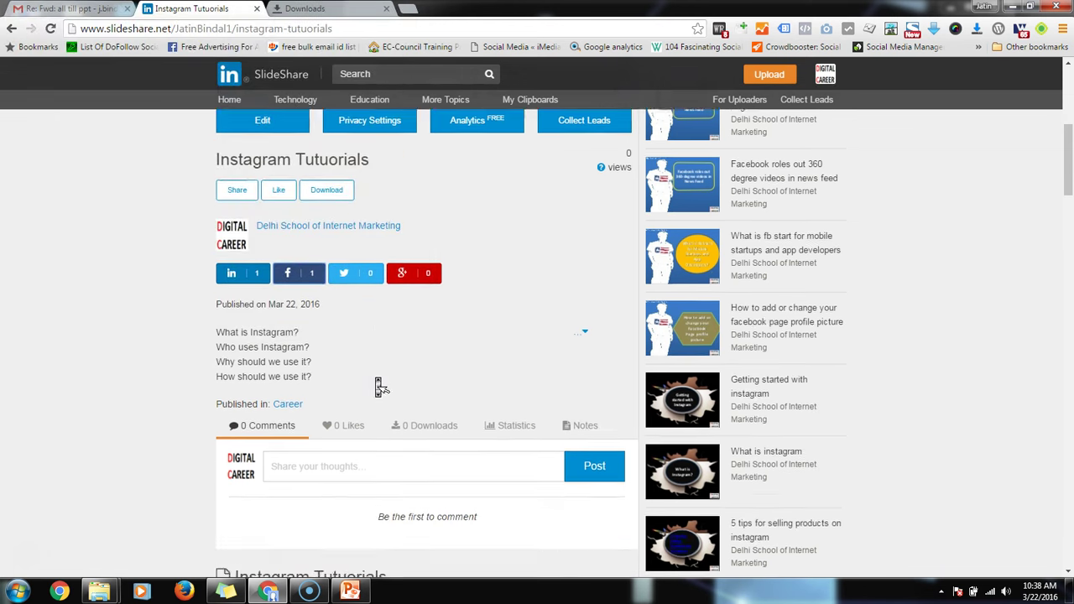
pyautogui.scroll(-1, 377, 384)
pyautogui.scroll(2, 378, 385)
pyautogui.scroll(1, 378, 385)
pyautogui.scroll(-10, 379, 386)
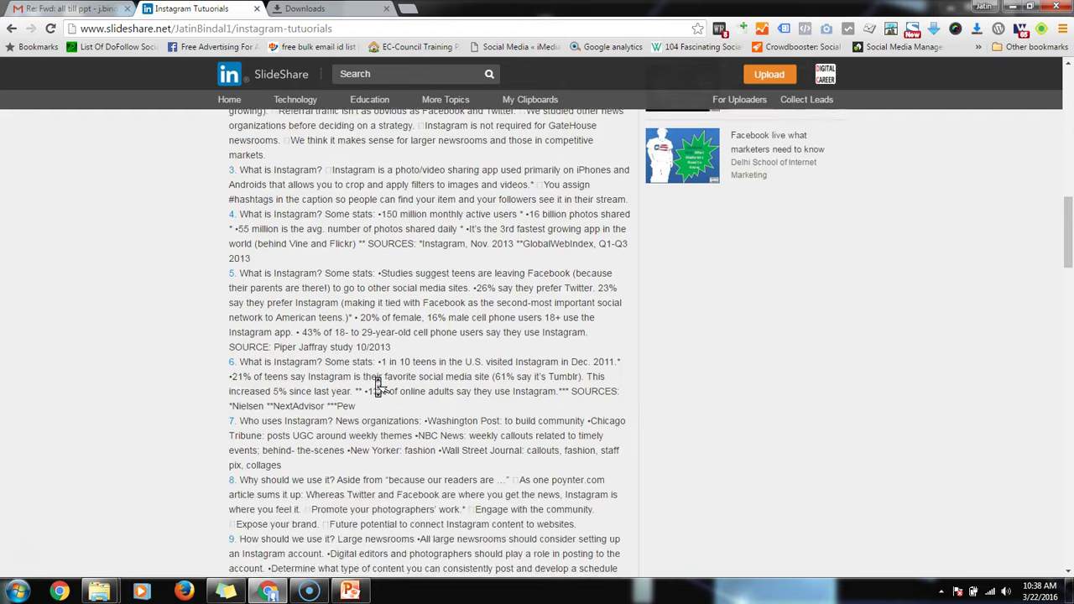
pyautogui.scroll(-5, 379, 385)
pyautogui.scroll(-5, 379, 386)
pyautogui.scroll(-5, 380, 385)
pyautogui.scroll(-5, 378, 386)
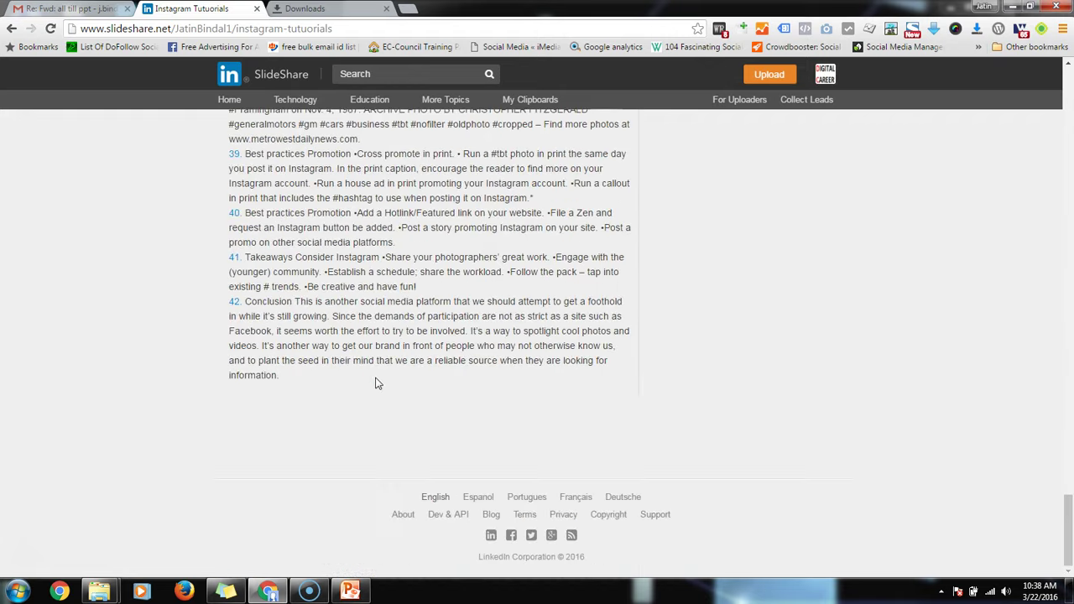
pyautogui.scroll(5, 376, 383)
pyautogui.scroll(10, 375, 384)
pyautogui.scroll(10, 376, 384)
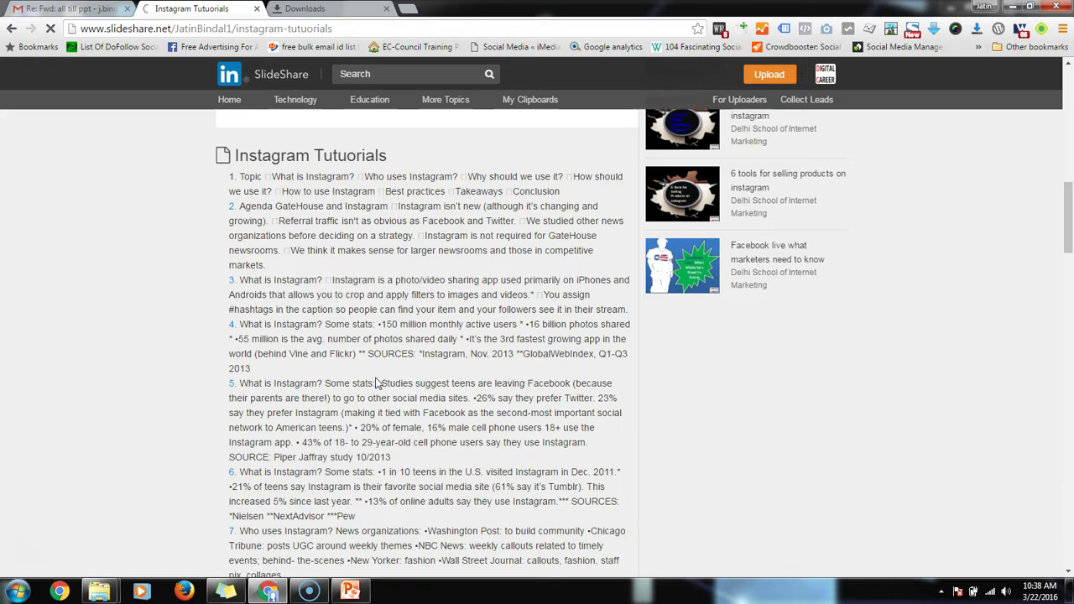
pyautogui.scroll(5, 375, 384)
pyautogui.scroll(5, 375, 384)
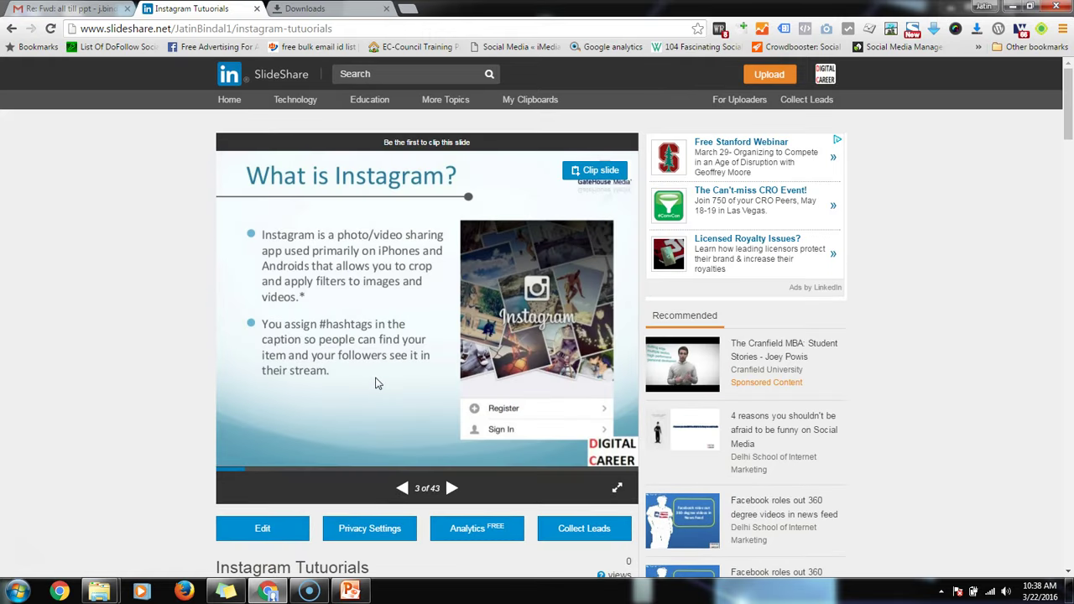